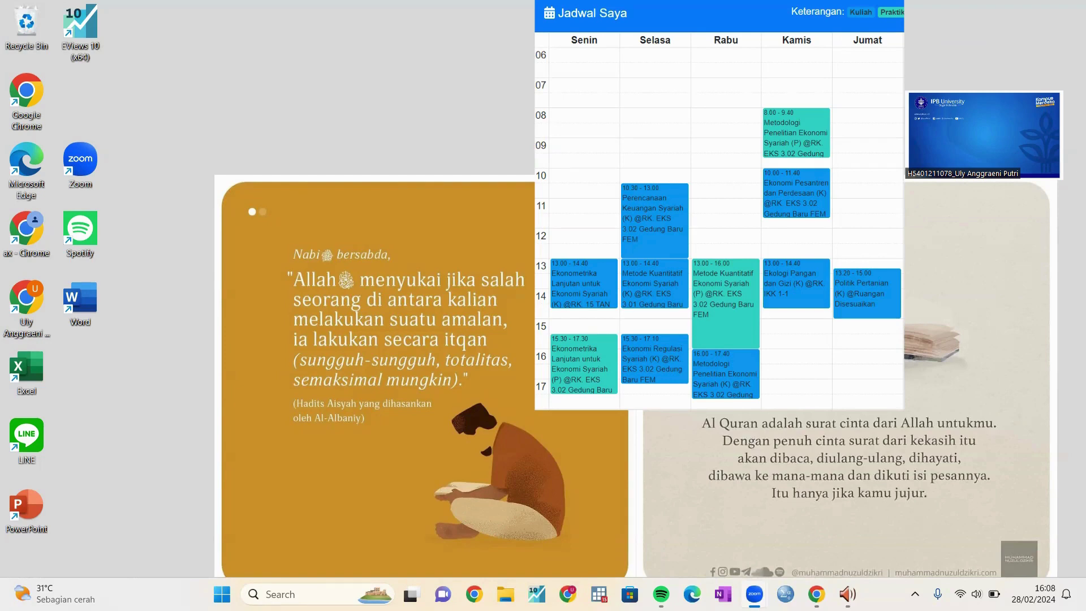
Step: In the Data Praktikum_ARCH-GARCH spreadsheet, copy the numeric inflation values for January 2008 to December 2022, cells E63:E242
left_click(816, 594)
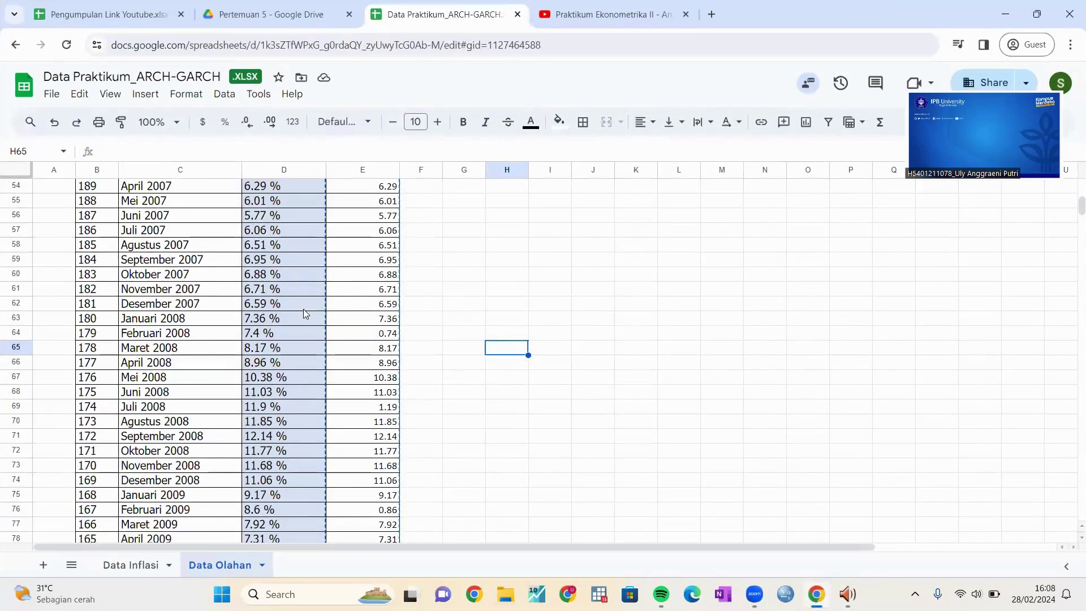
left_click(291, 318)
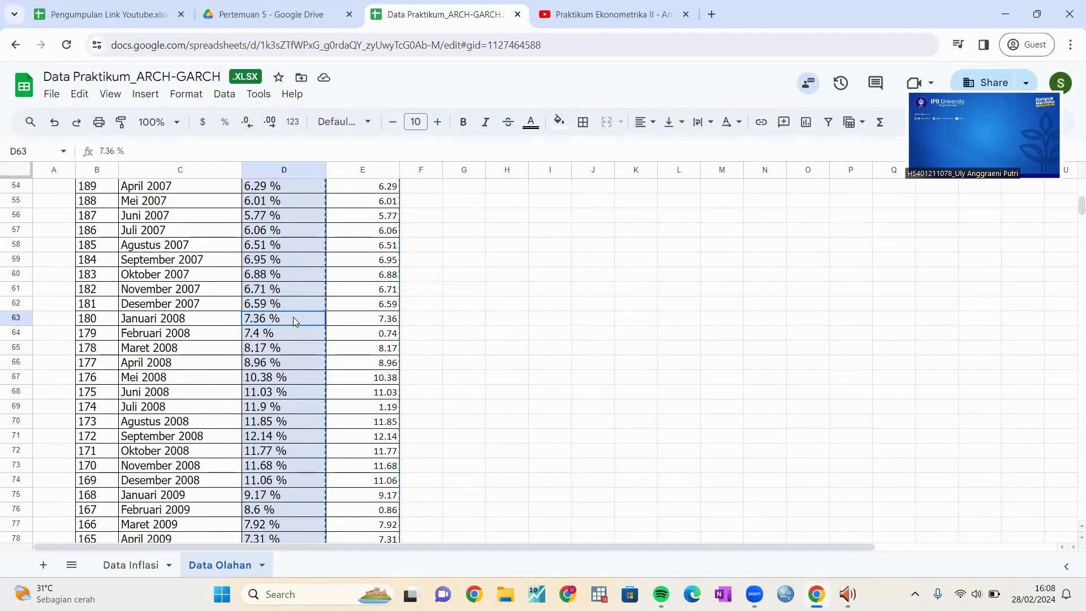
left_click(357, 322)
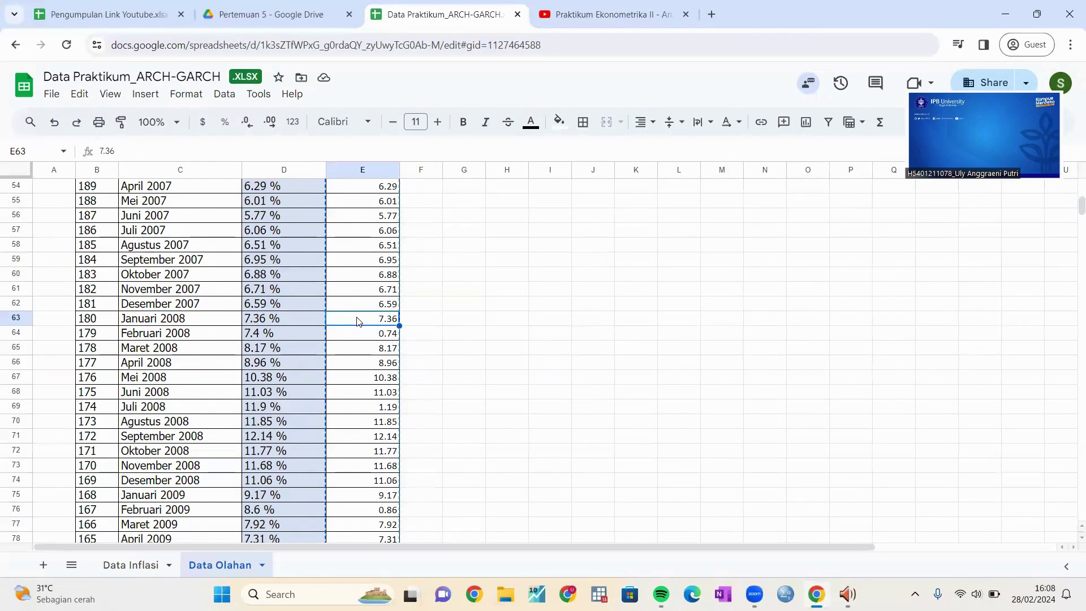
left_click_drag(357, 321, 363, 233)
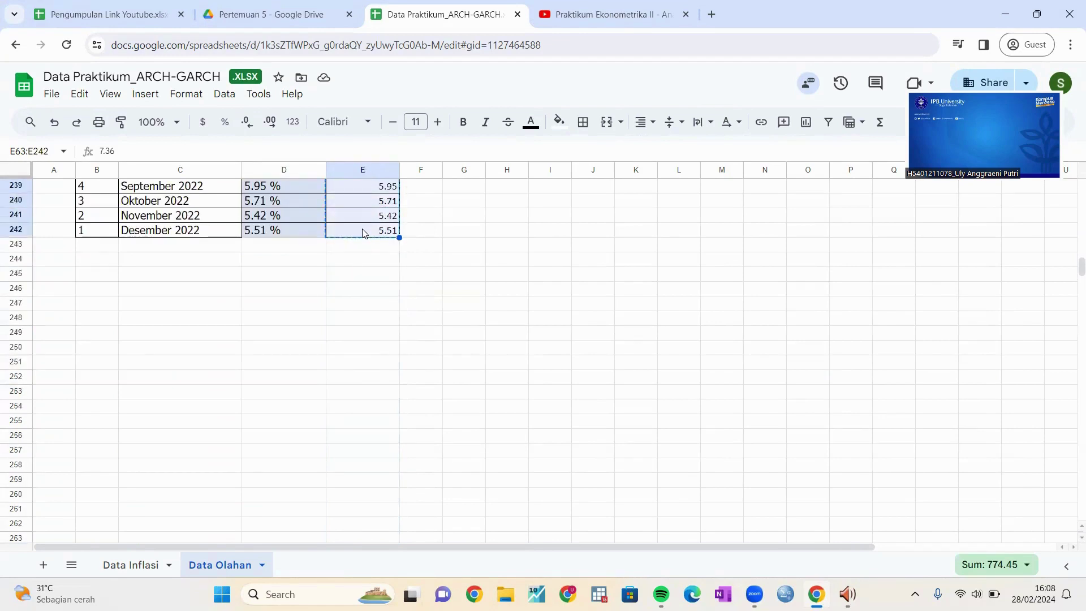
Step: Switch to Stata and paste the copied inflation values into the first column of the empty data editor
left_click(599, 594)
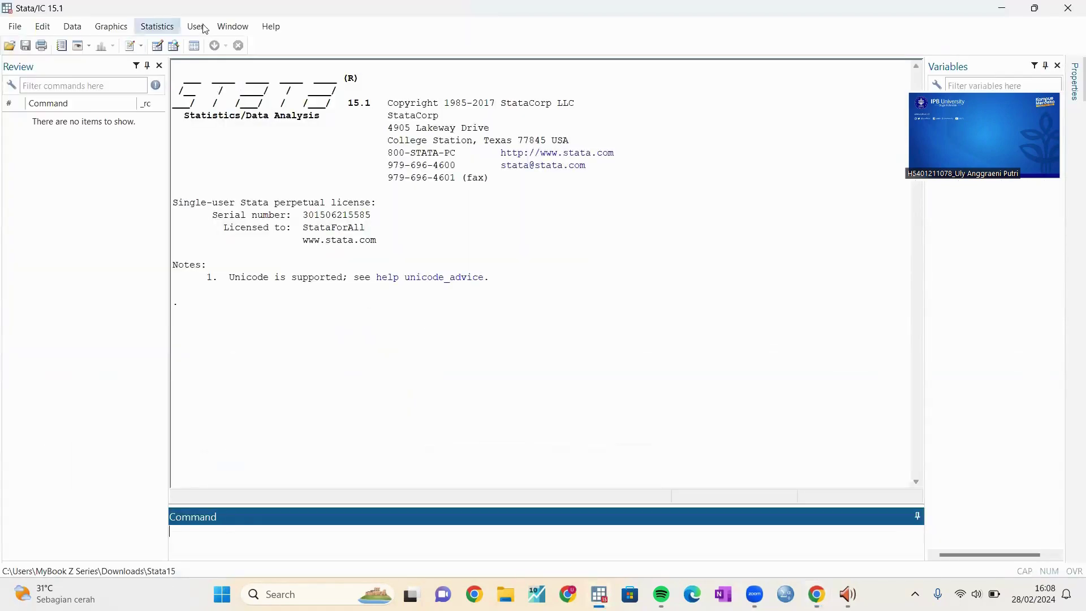
left_click(158, 45)
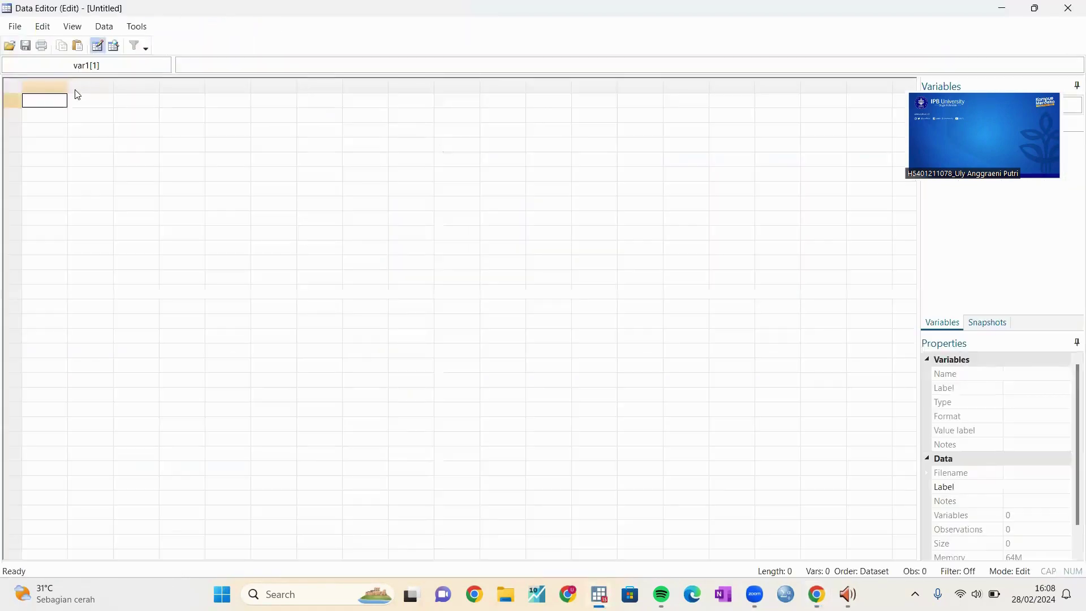
right_click(56, 103)
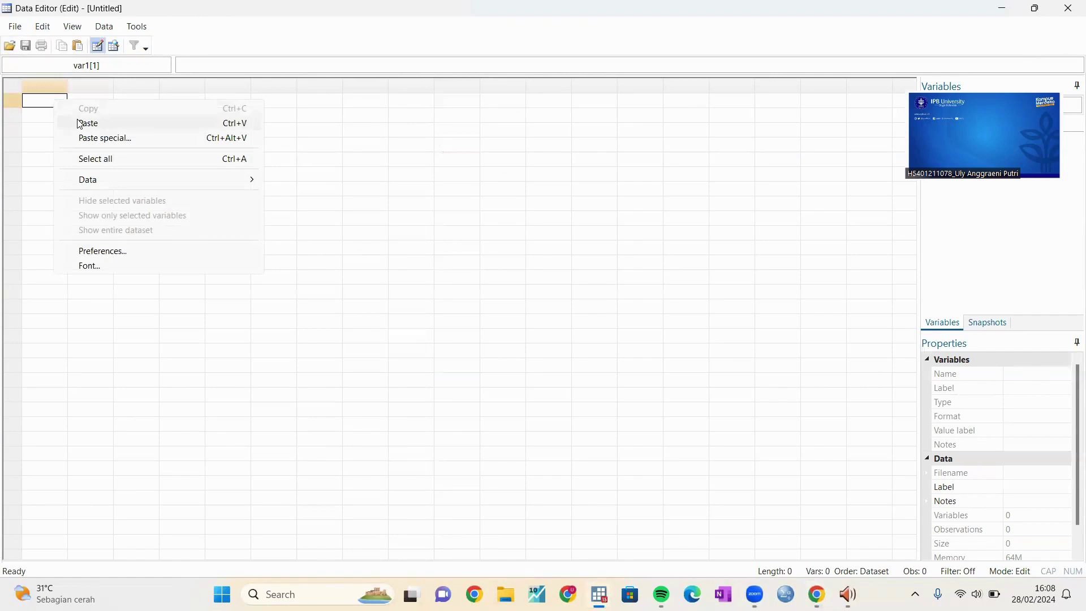
left_click(80, 124)
left_click(45, 116)
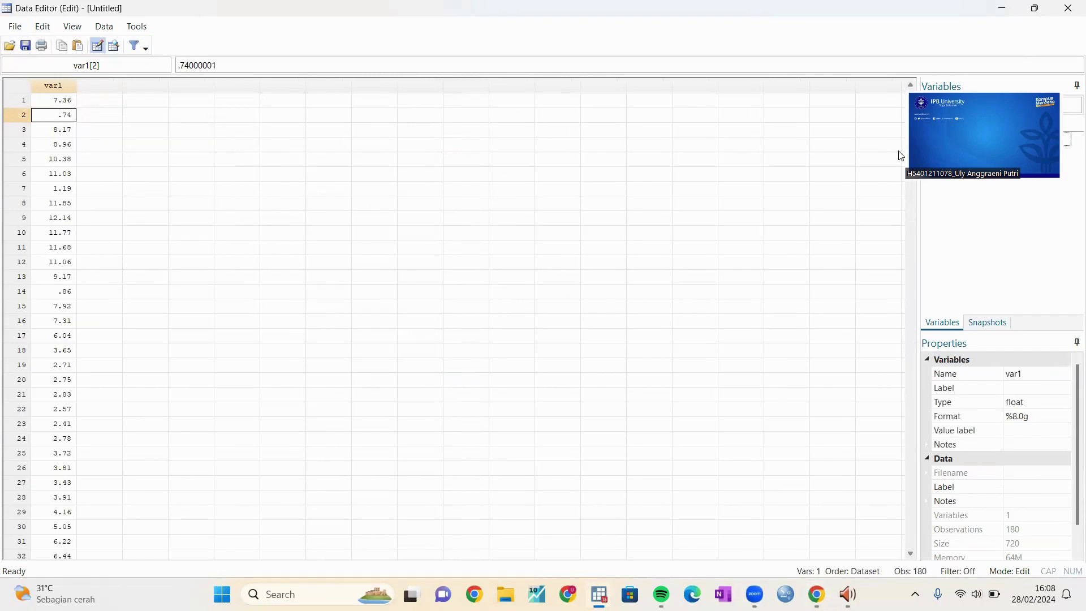
Step: Rename the variable var1 as inflasi
left_click_drag(916, 154, 816, 145)
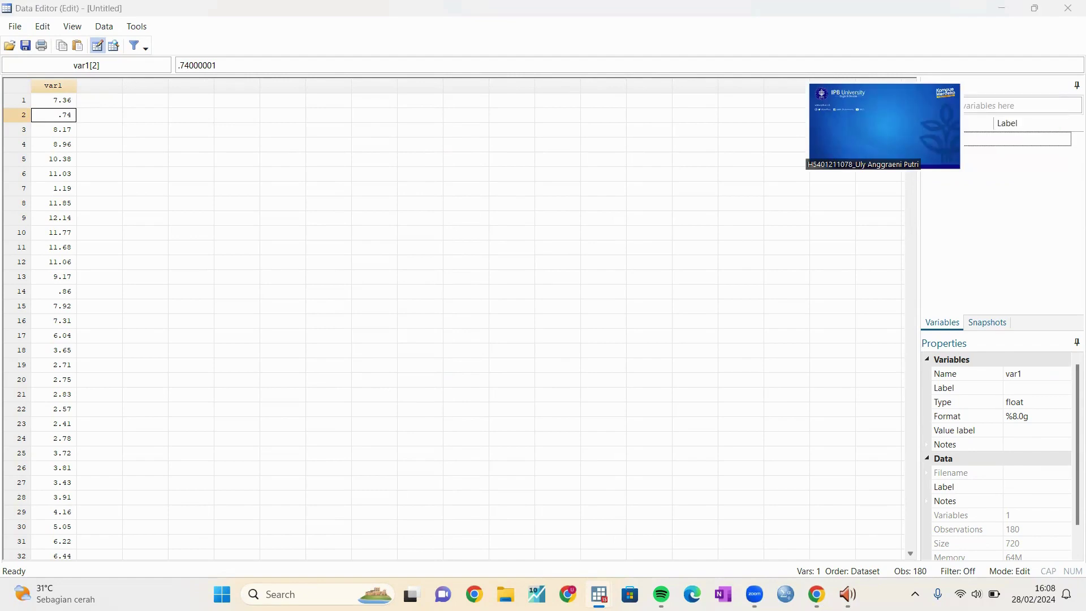
left_click(1037, 378)
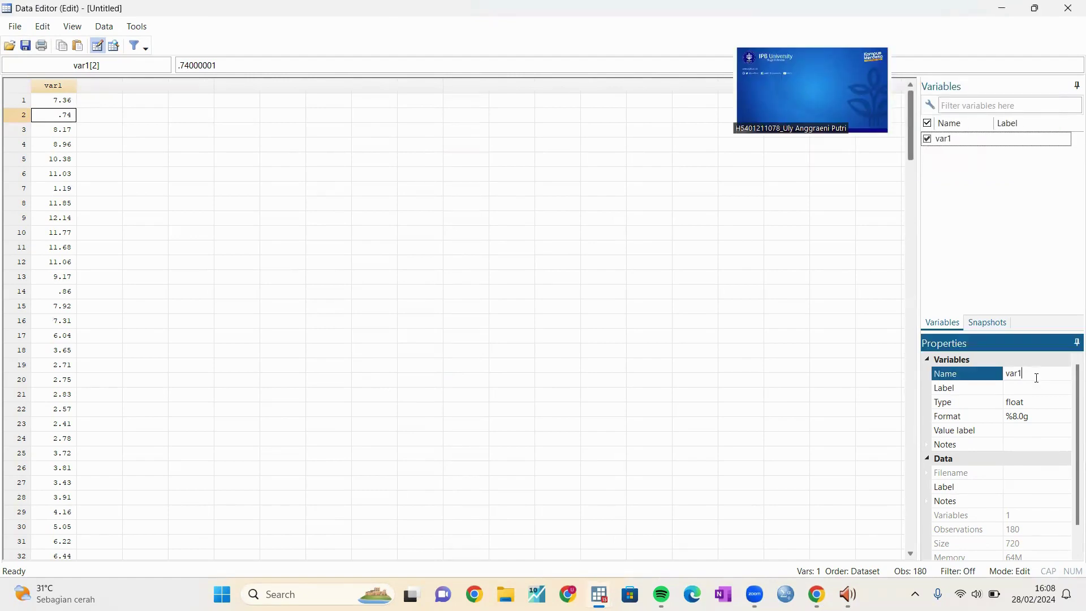
key("BackSpace")
key("BackSpace")
key("BackSpace")
key("BackSpace")
type("inflasi")
key("Return")
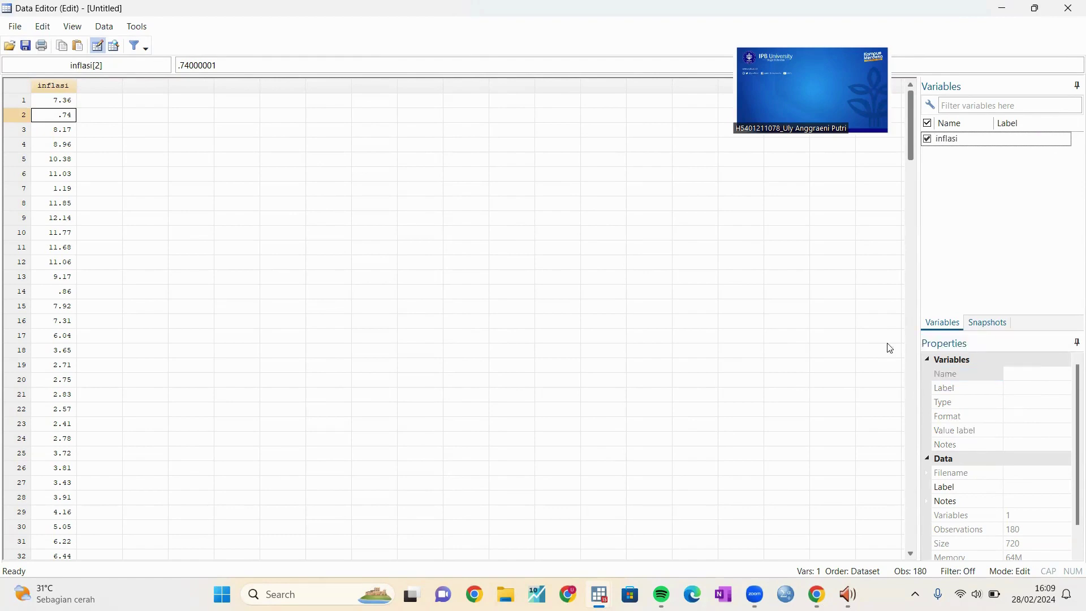
left_click(63, 104)
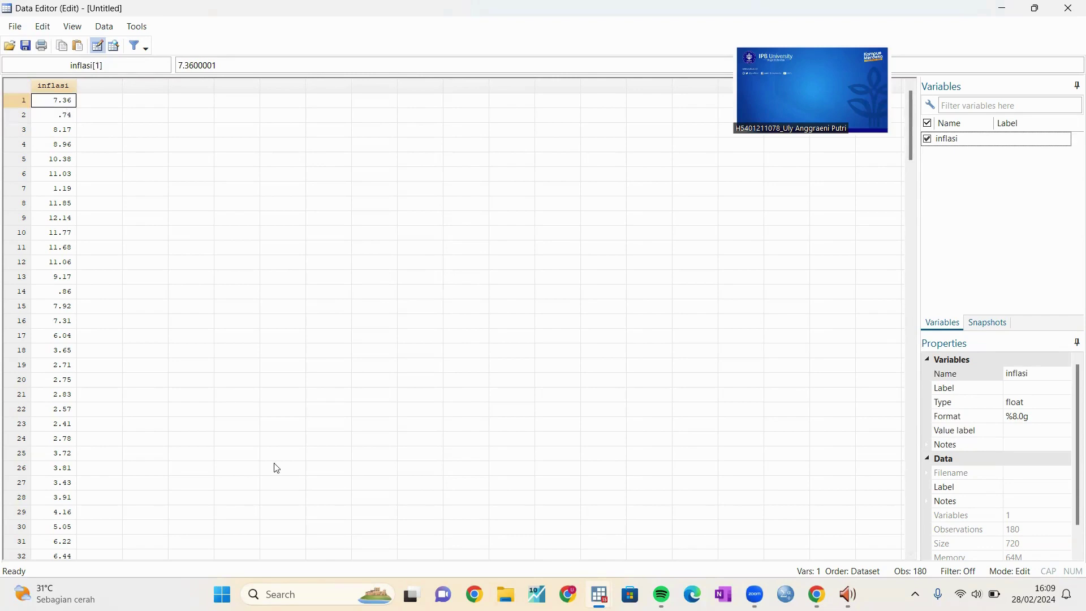
Step: Generate the observation index t = _n and the monthly date variable newt = tm(2008m1) + t - 1
mouse_move(599, 594)
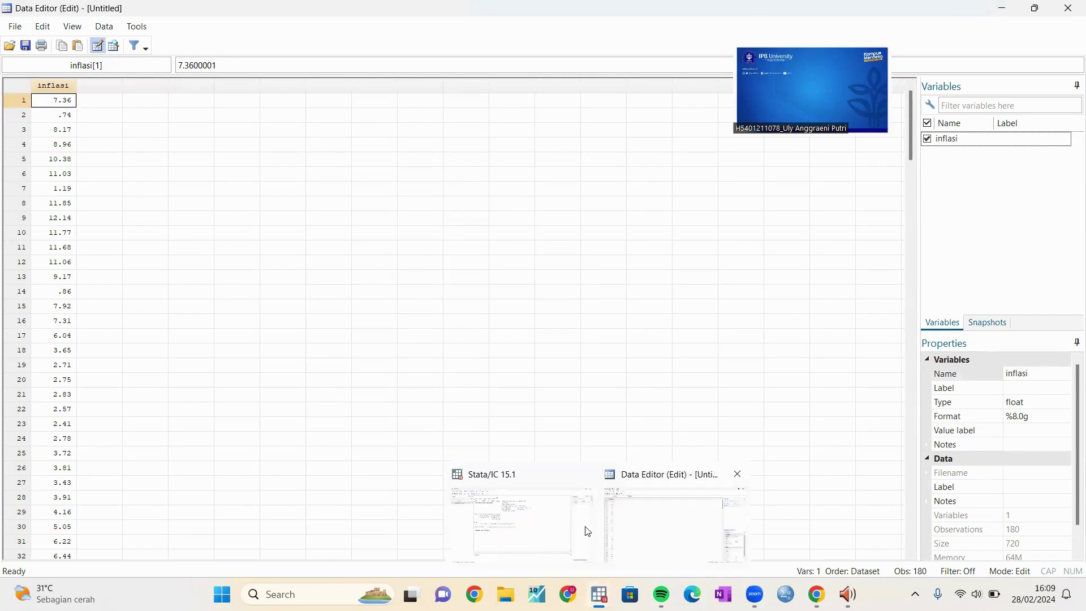
left_click(551, 518)
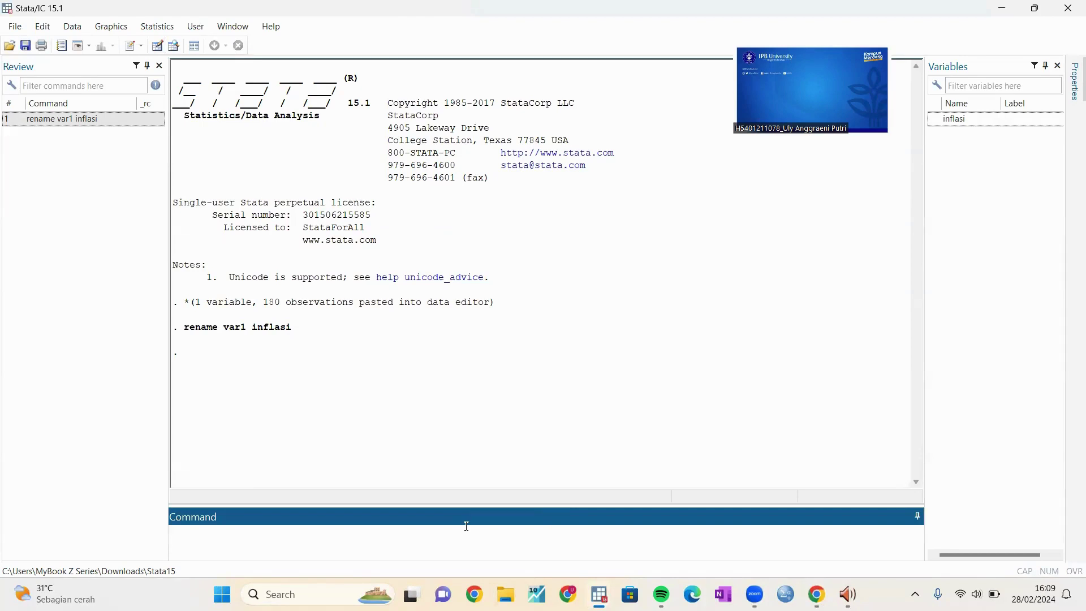
type("gen t = _n")
key("Return")
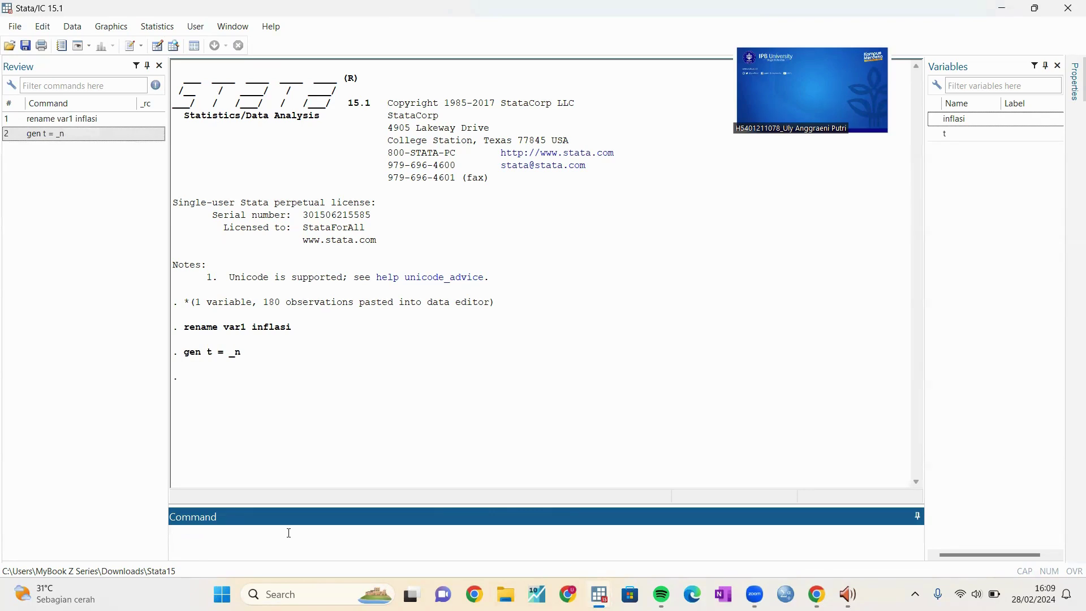
type("gen newt = tm(2008m1) + t - 1")
key("Return")
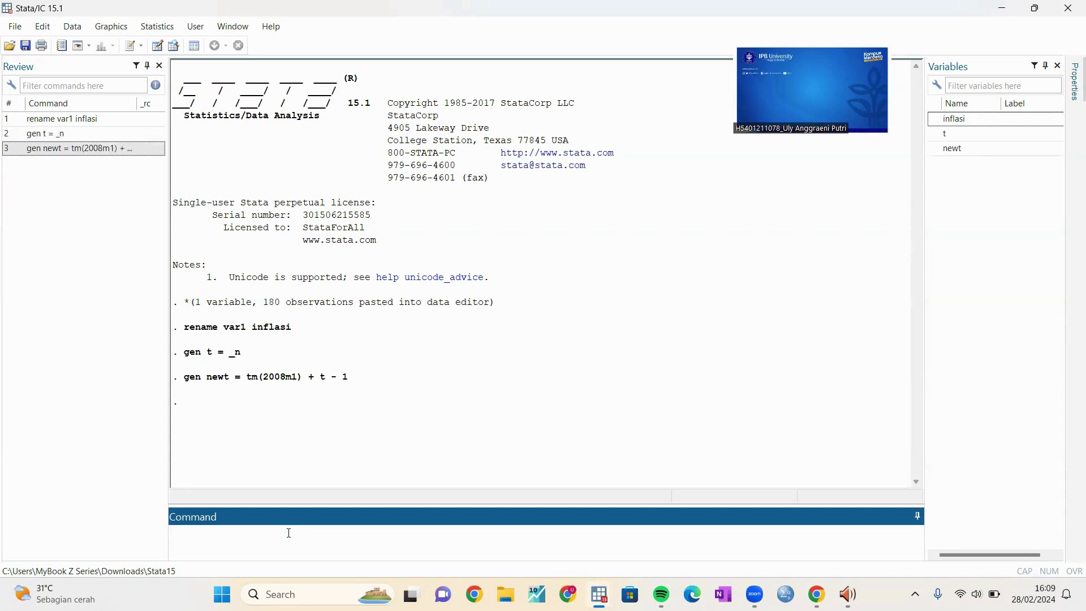
Step: Set the display format of the newt variable to the Monthly data type, %tm
mouse_move(600, 592)
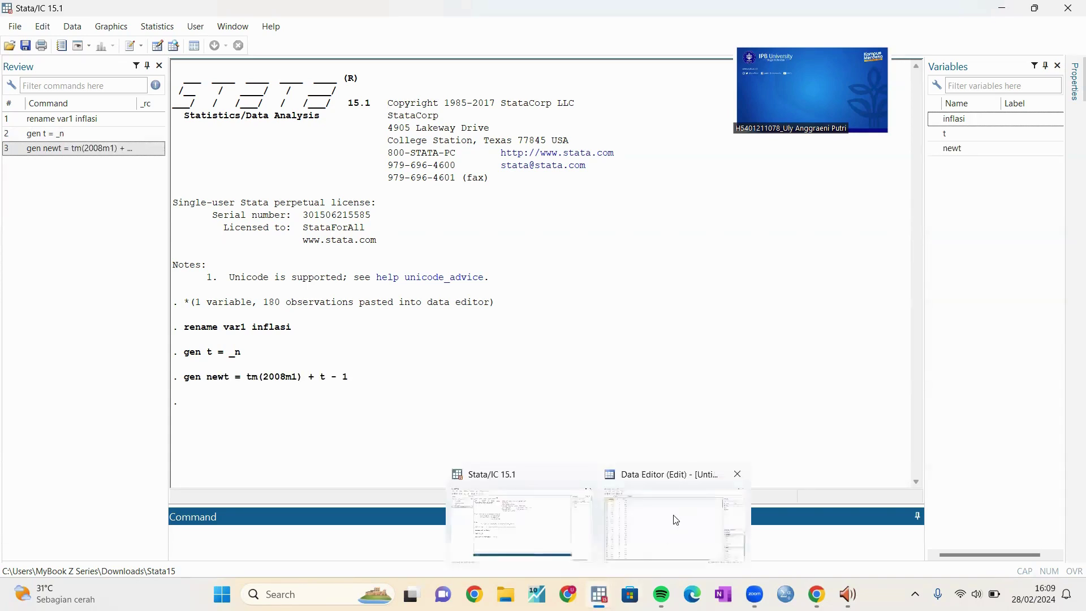
left_click(675, 520)
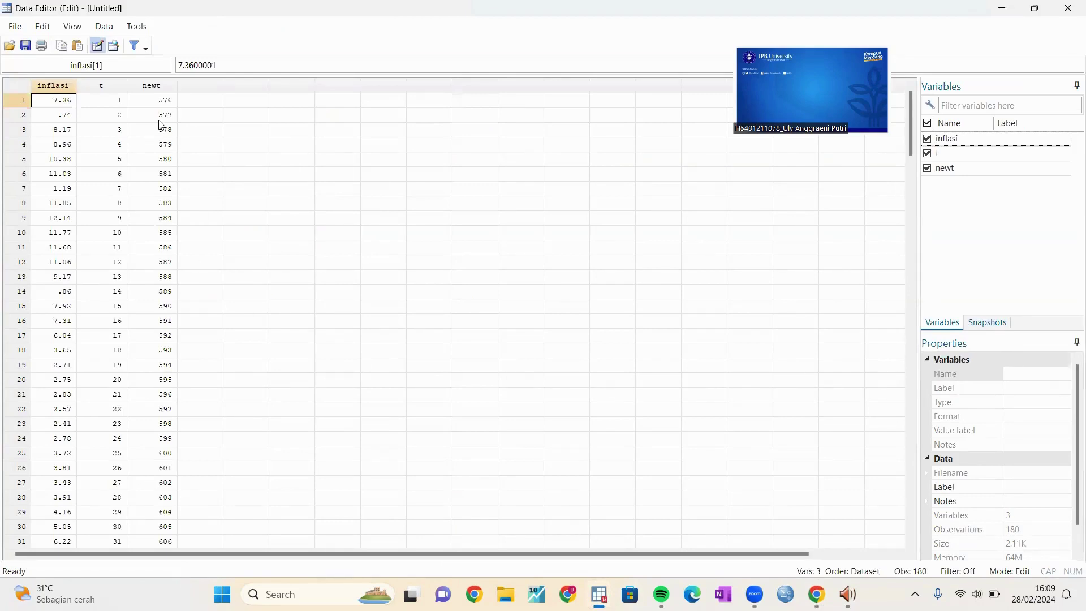
left_click(159, 118)
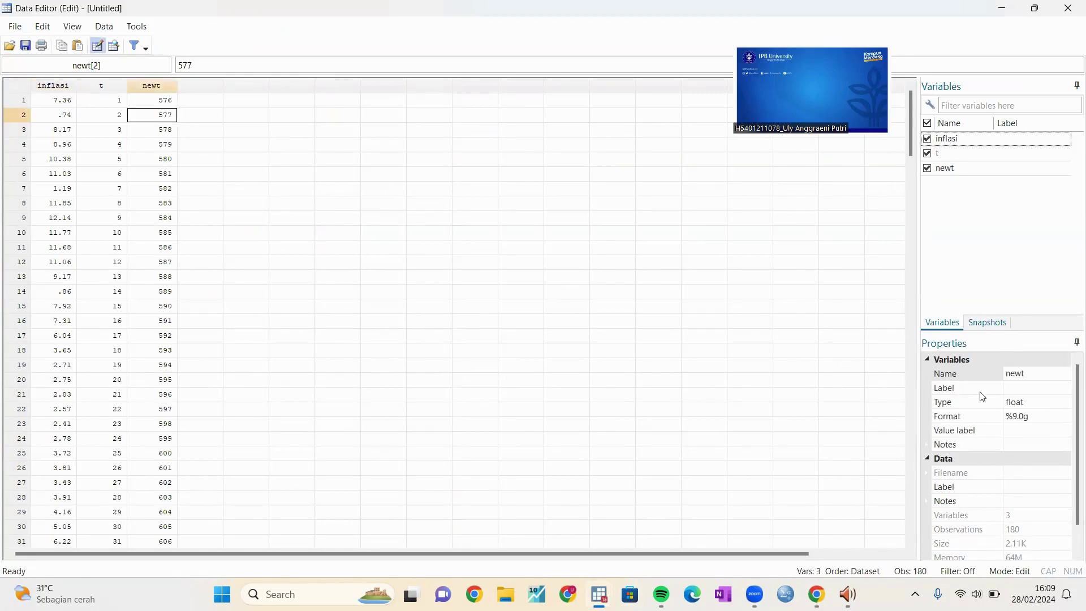
left_click(1061, 417)
left_click(1064, 417)
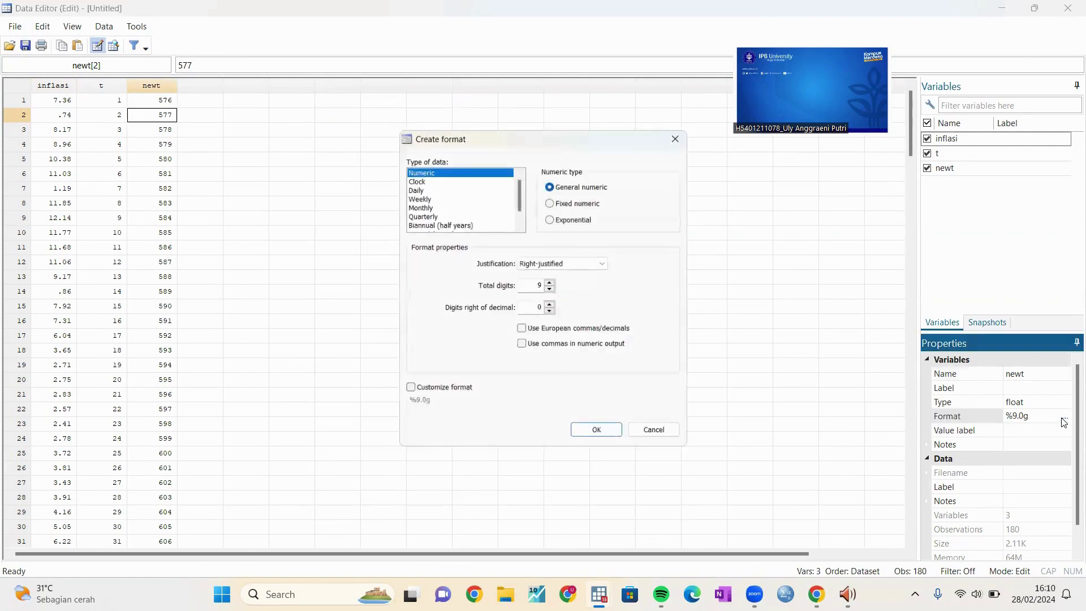
left_click(416, 205)
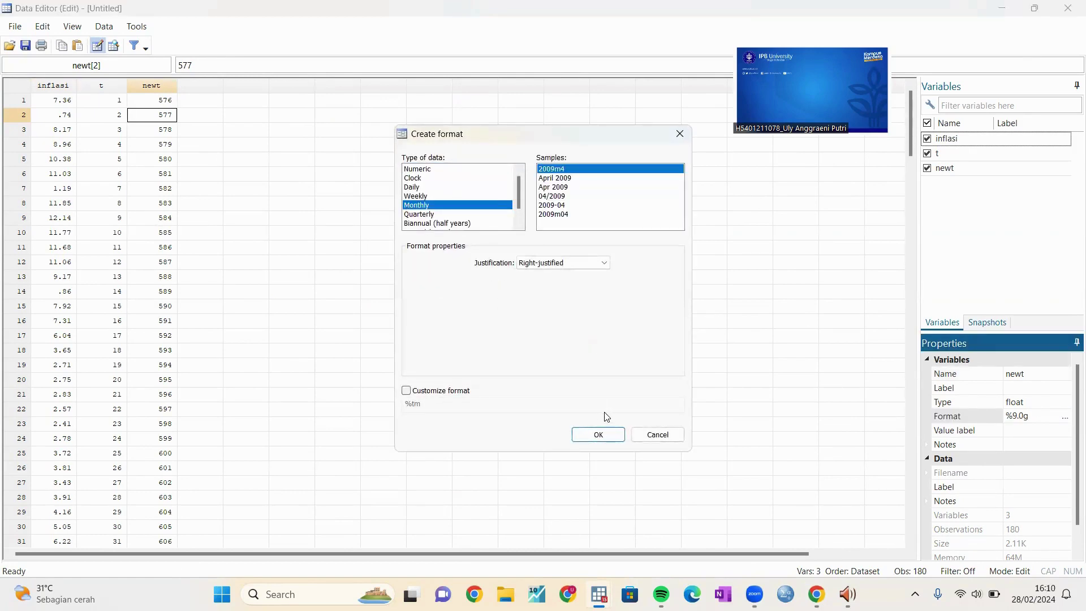
left_click(598, 435)
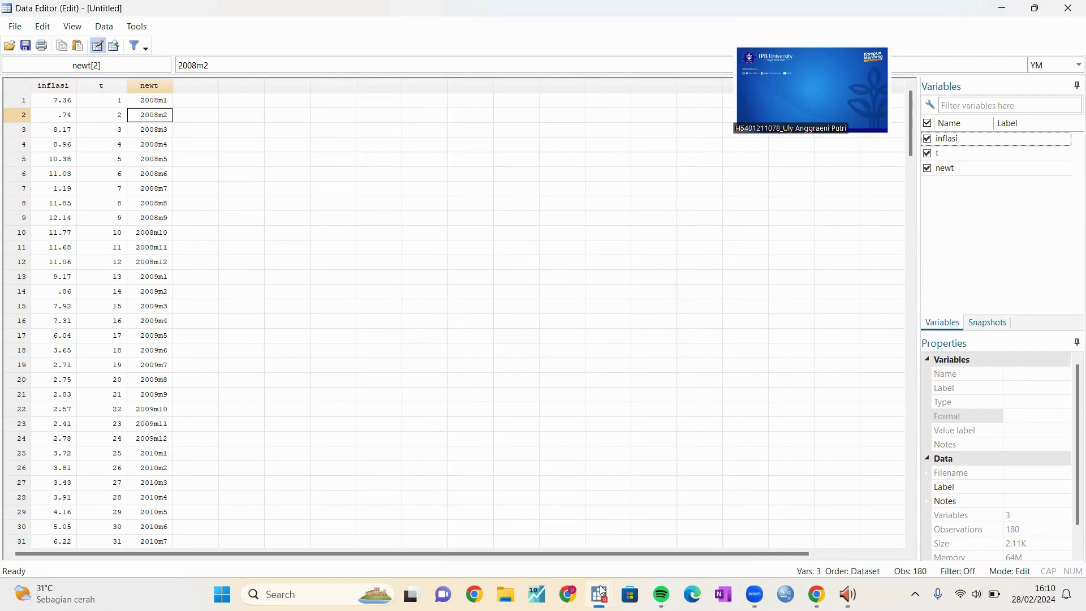
Step: Declare the dataset as a time series with newt as the time variable using tsset
mouse_move(599, 594)
left_click(564, 560)
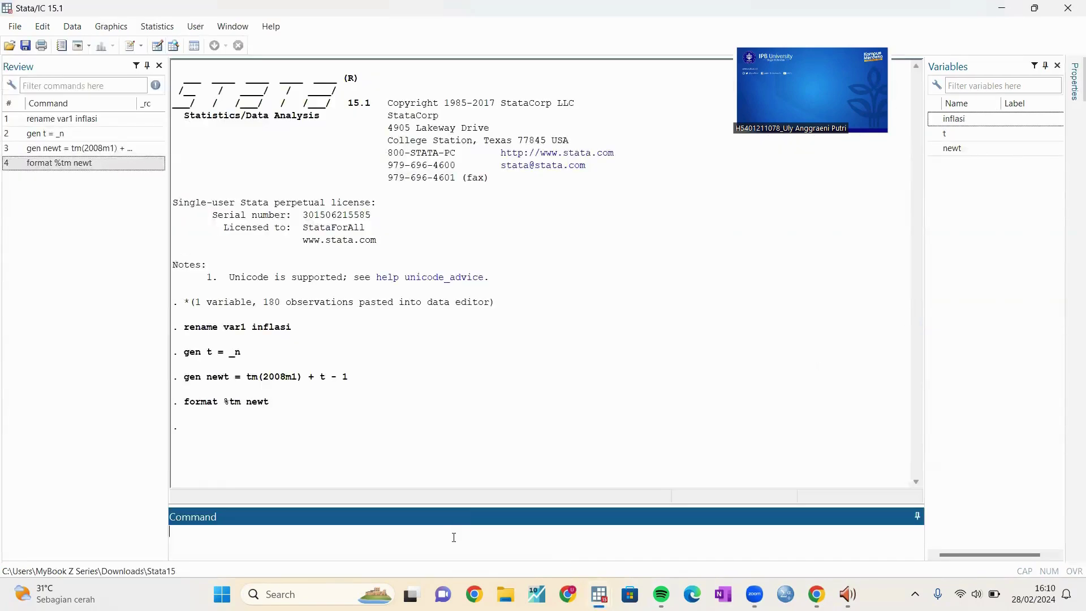
type("tsset newt")
key("Return")
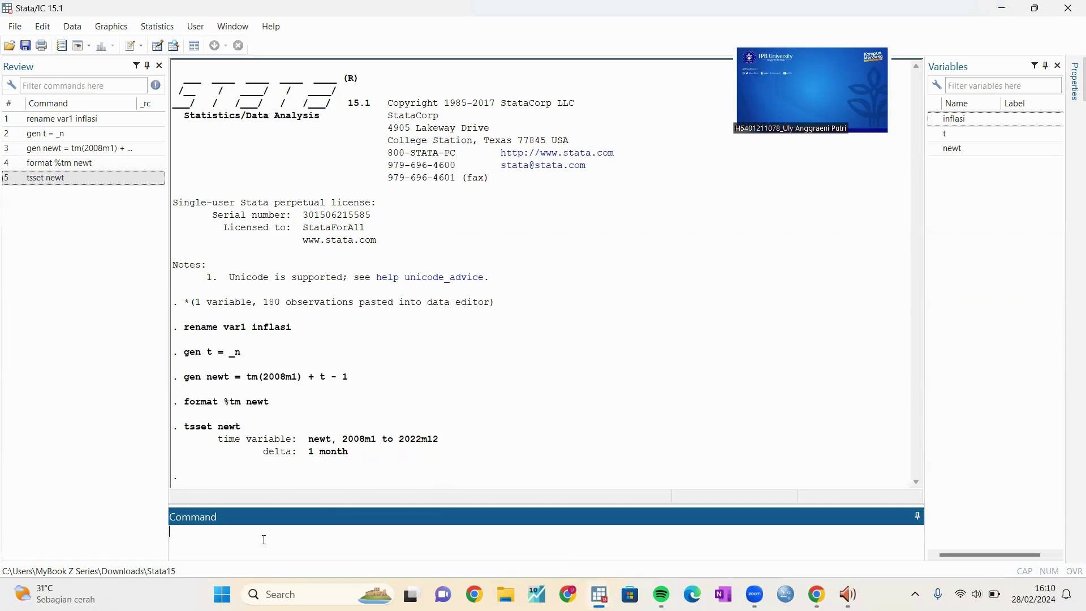
Step: Plot inflasi over time with twoway tsline, then close the graph
type("twoway tsline (inflasi)")
key("Return")
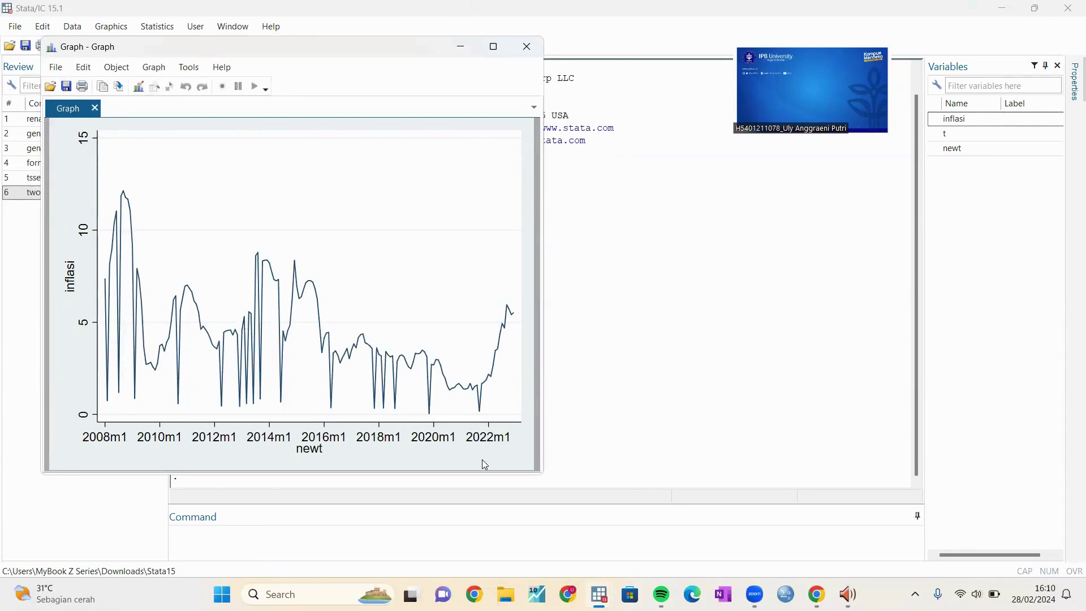
left_click(527, 46)
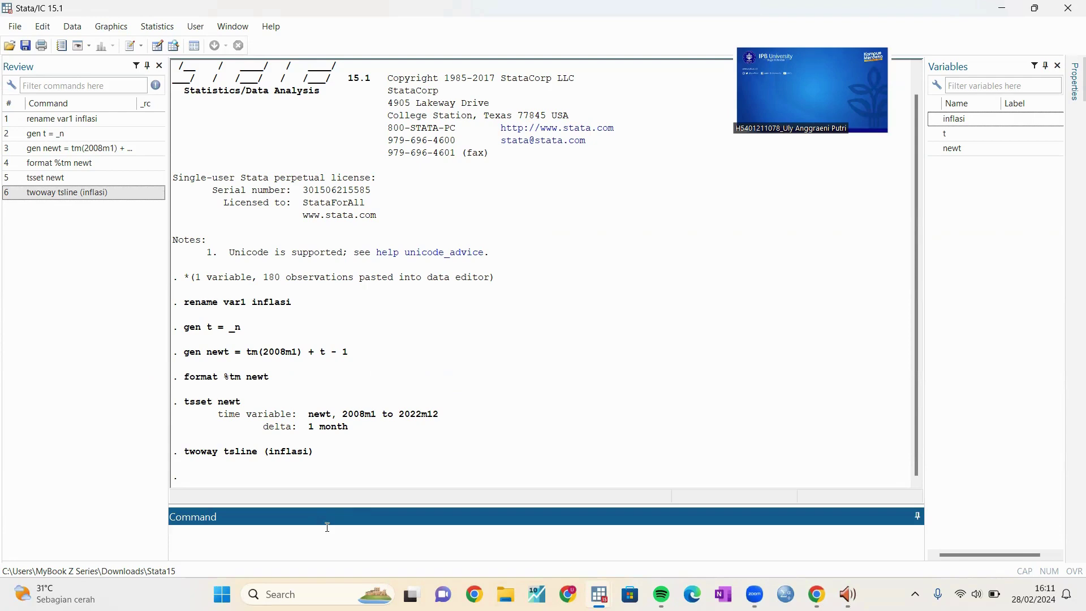
Step: Run the Dickey-Fuller unit root test on inflasi and compare the test statistic with the critical values
type("dfullern")
key("BackSpace")
type("inflasi")
key("Return")
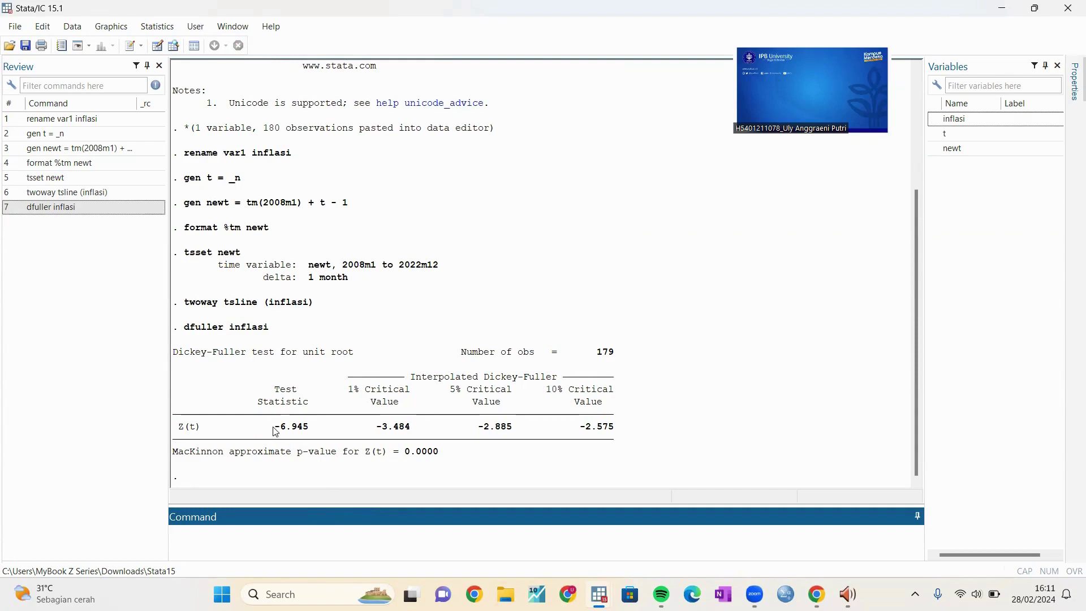
left_click_drag(271, 428, 420, 427)
left_click(285, 439)
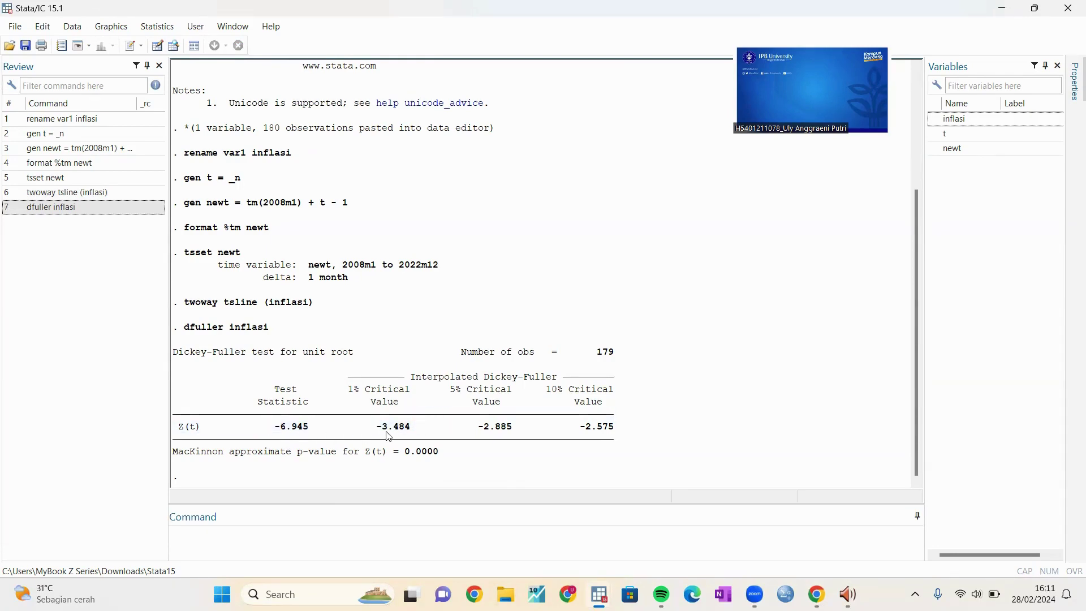
Step: Plot the autocorrelations of inflasi with the ac command, then minimize the graph
left_click(318, 543)
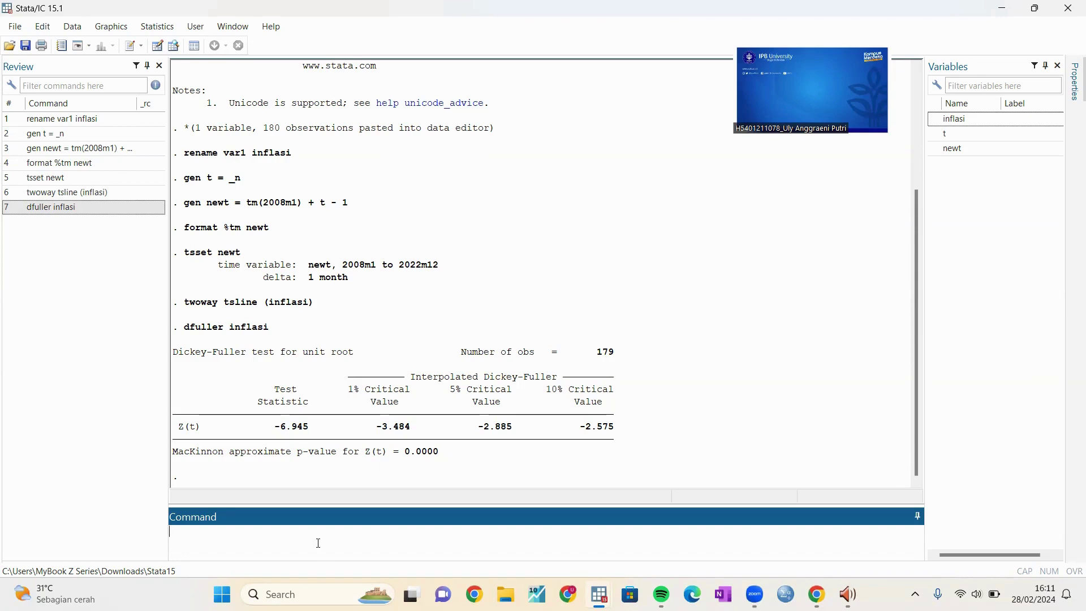
type("ac inflasi")
key("Return")
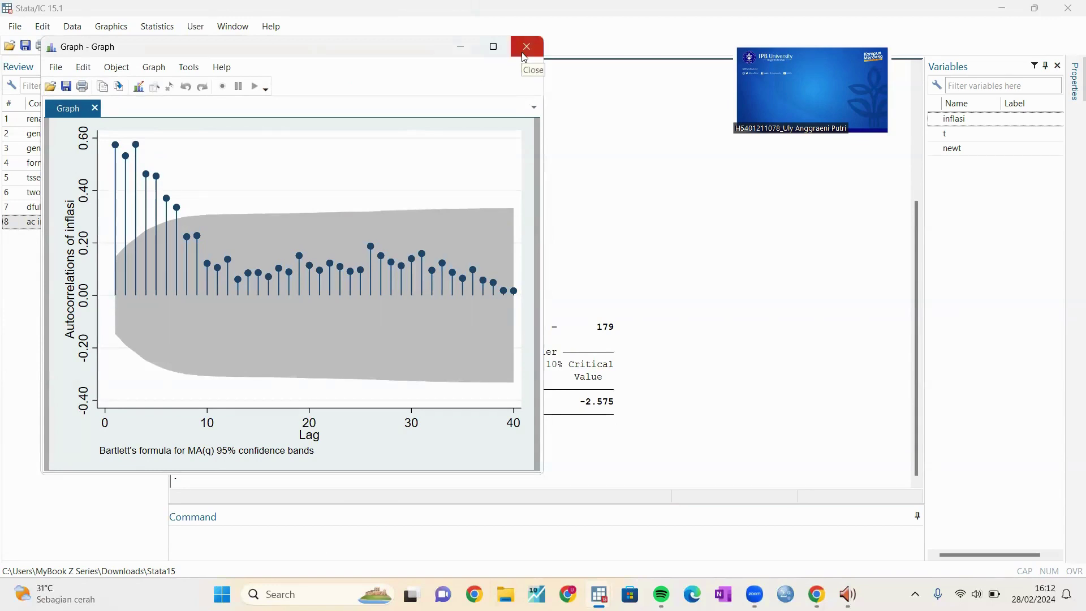
left_click(461, 47)
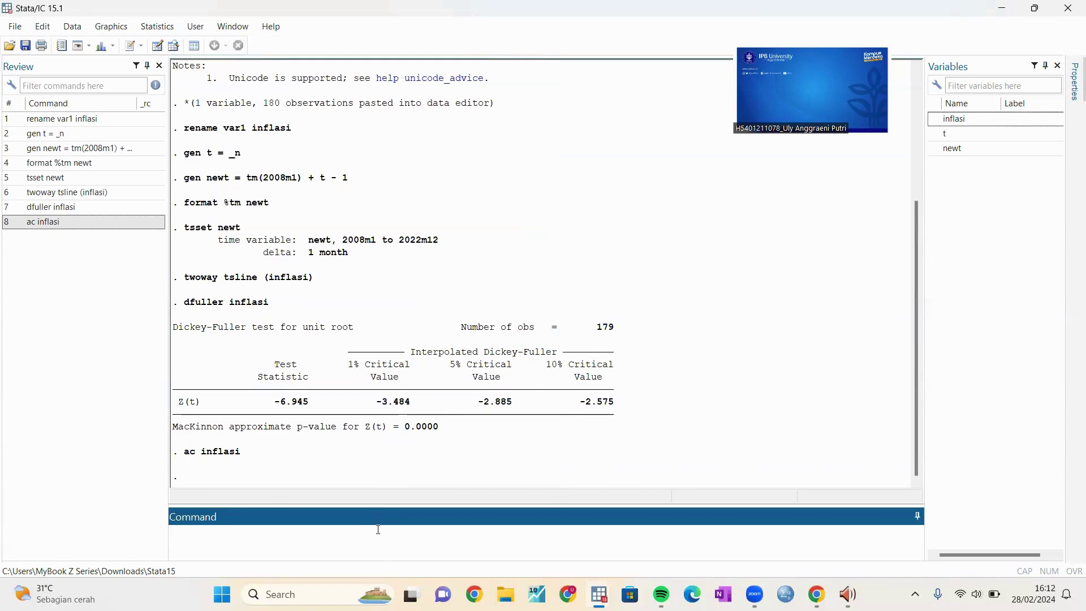
Step: Plot the partial autocorrelations of inflasi with the pac command, then minimize the graph
type("pac i")
type("asi")
key("Return")
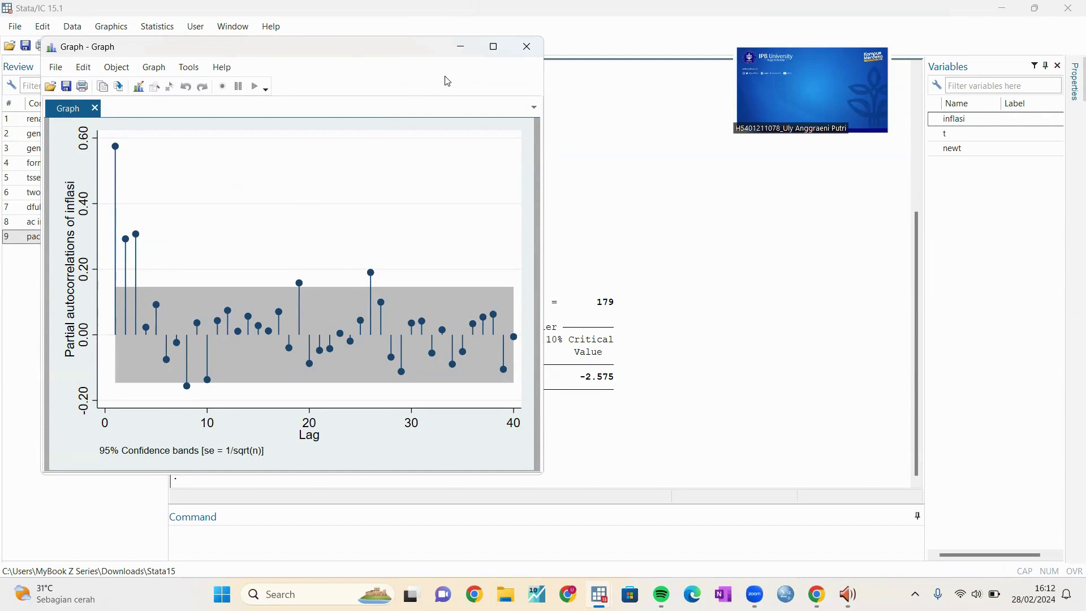
left_click(471, 56)
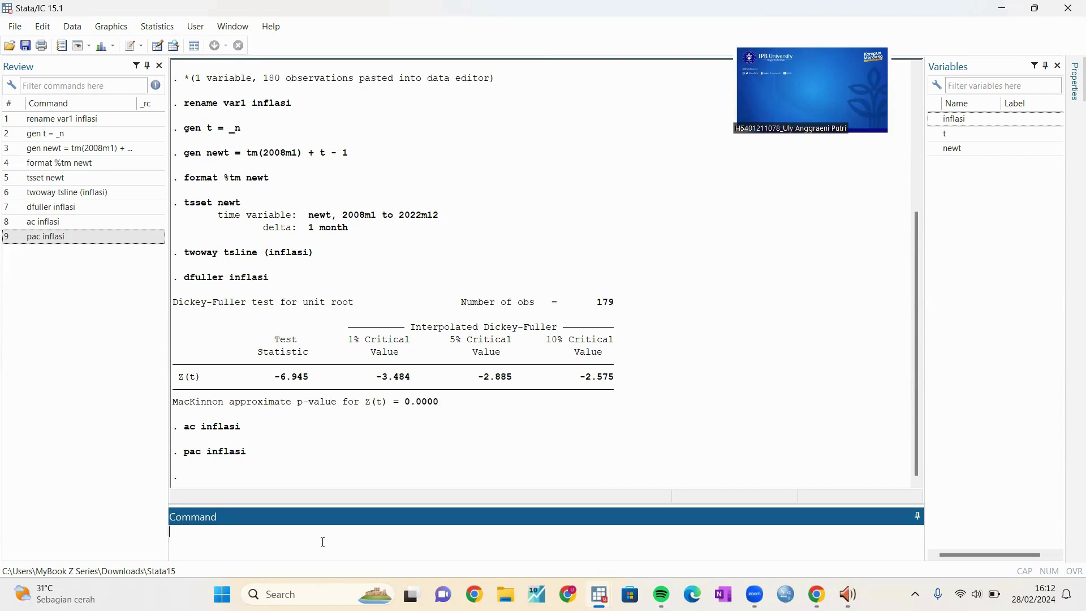
Step: Estimate an ARIMA(3,0,7) model of inflasi with the nolog option and examine the p-values of the MA terms
type("arima inflasi, arima(3,,0")
key("BackSpace")
key("BackSpace")
type("0,7) nolog")
key("Return")
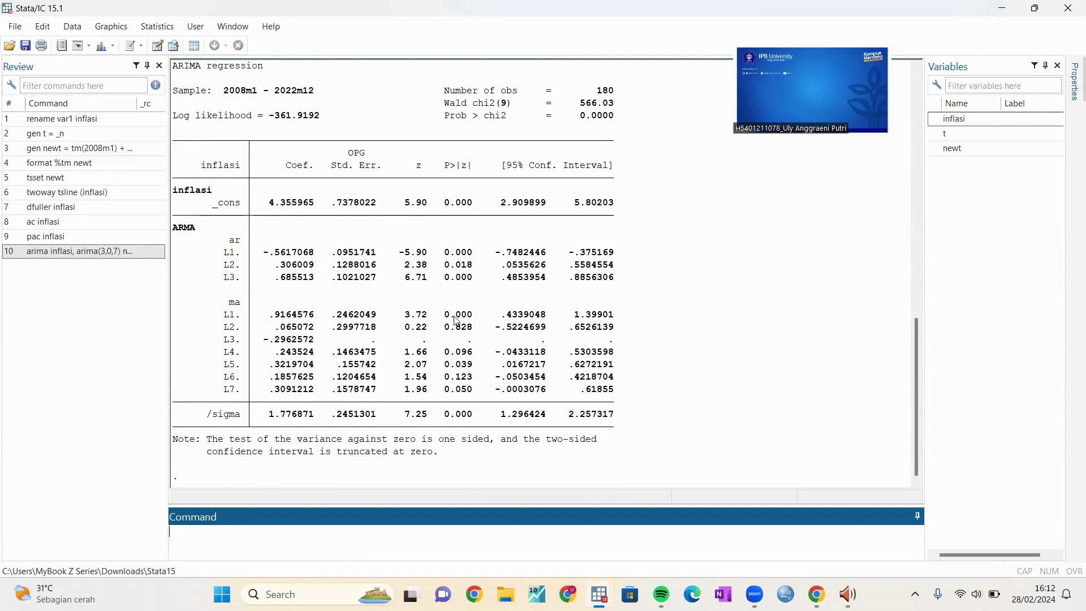
left_click_drag(454, 327, 469, 383)
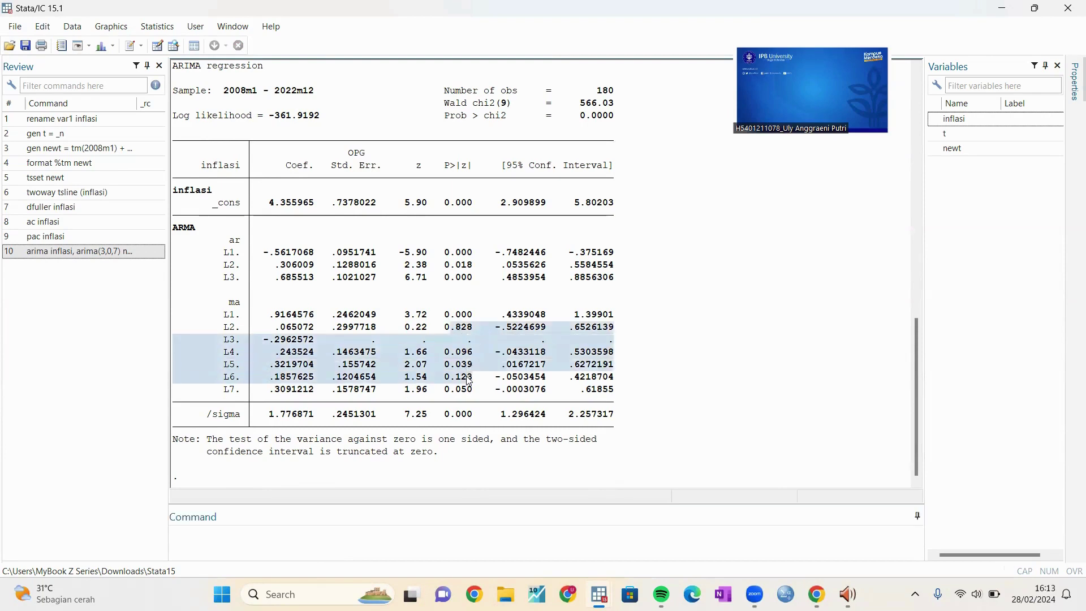
Step: Estimate an ARIMA(3,0,5) model of inflasi with the nolog option and examine the p-values of the AR and MA terms
left_click(242, 549)
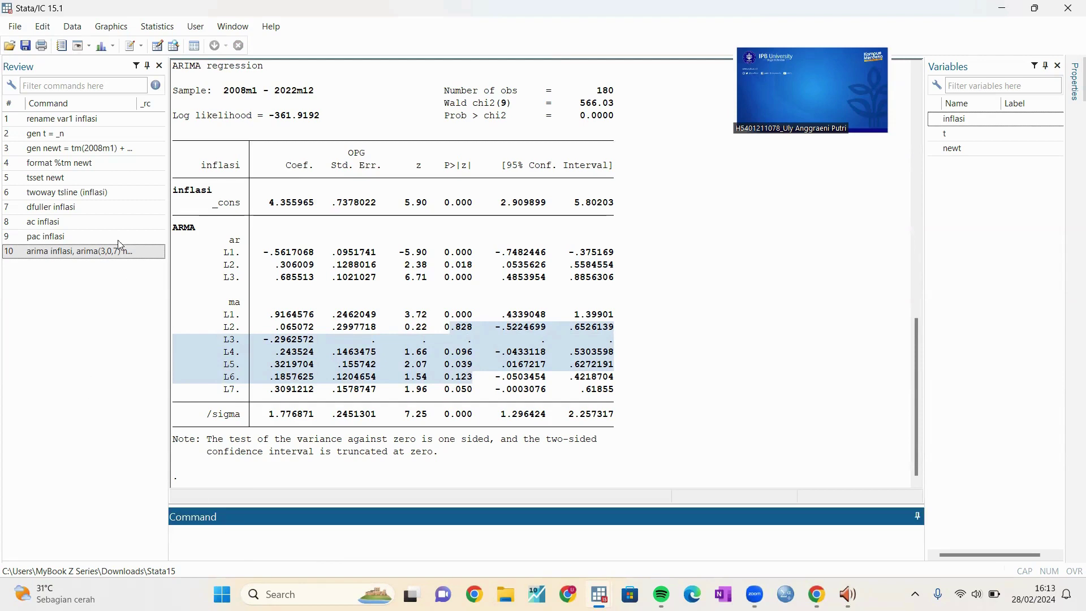
left_click(109, 253)
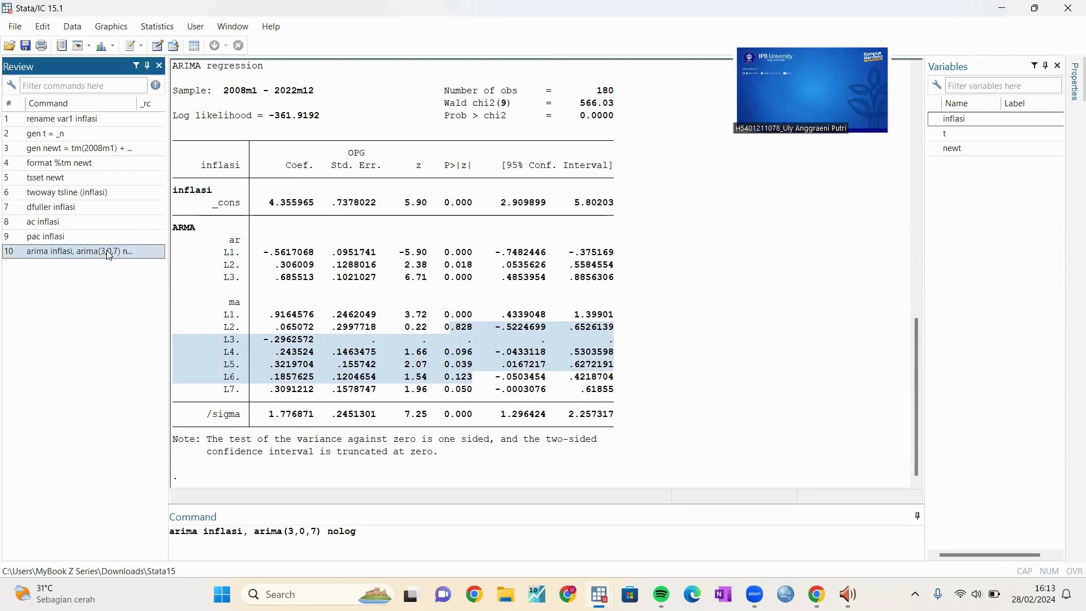
left_click(321, 532)
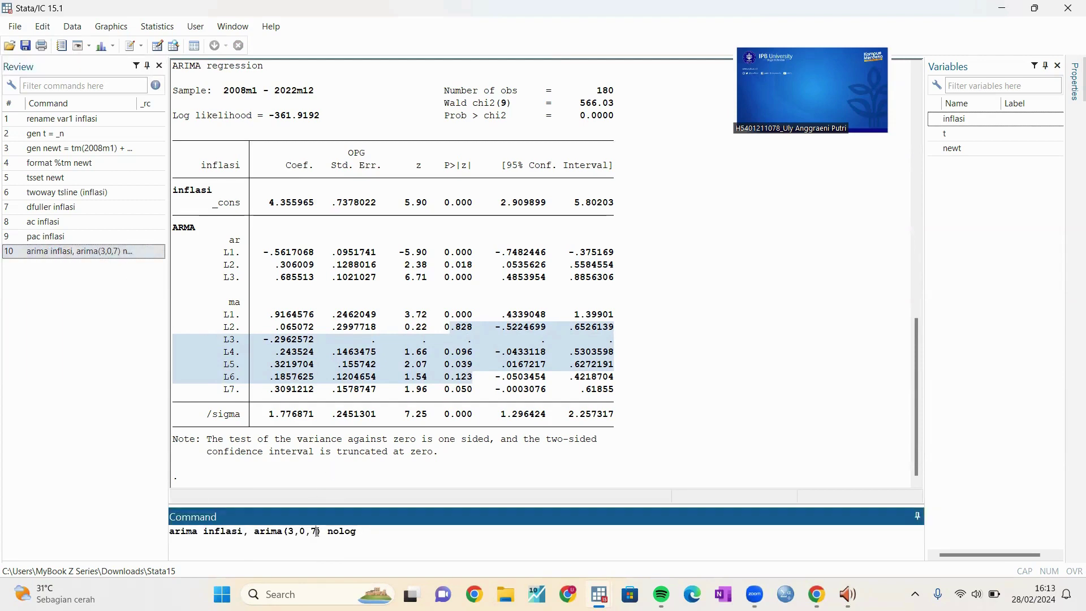
key("BackSpace")
type("5")
key("Return")
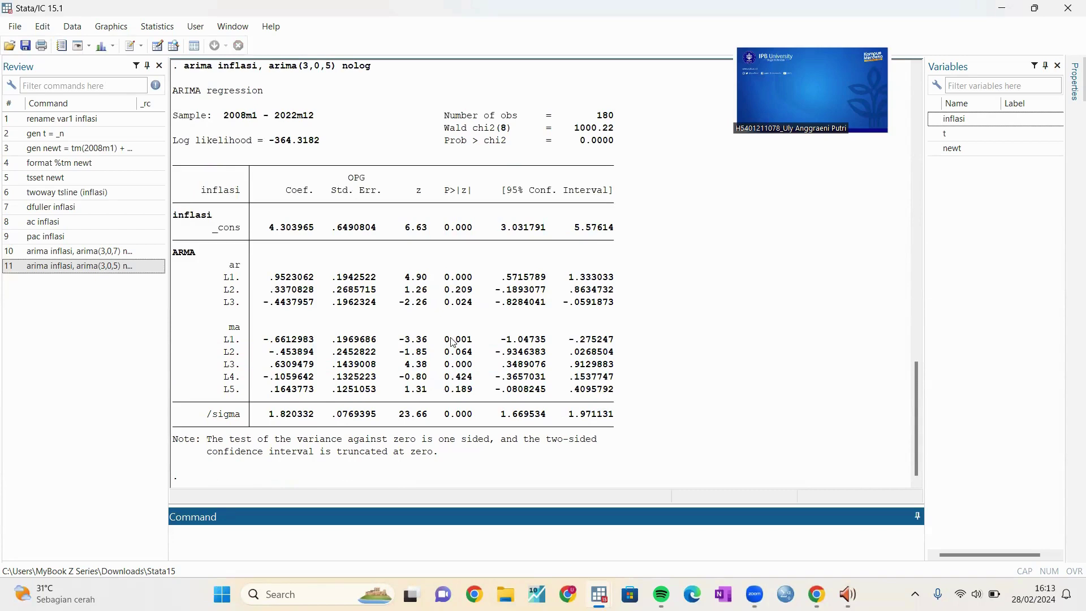
left_click_drag(452, 341, 478, 386)
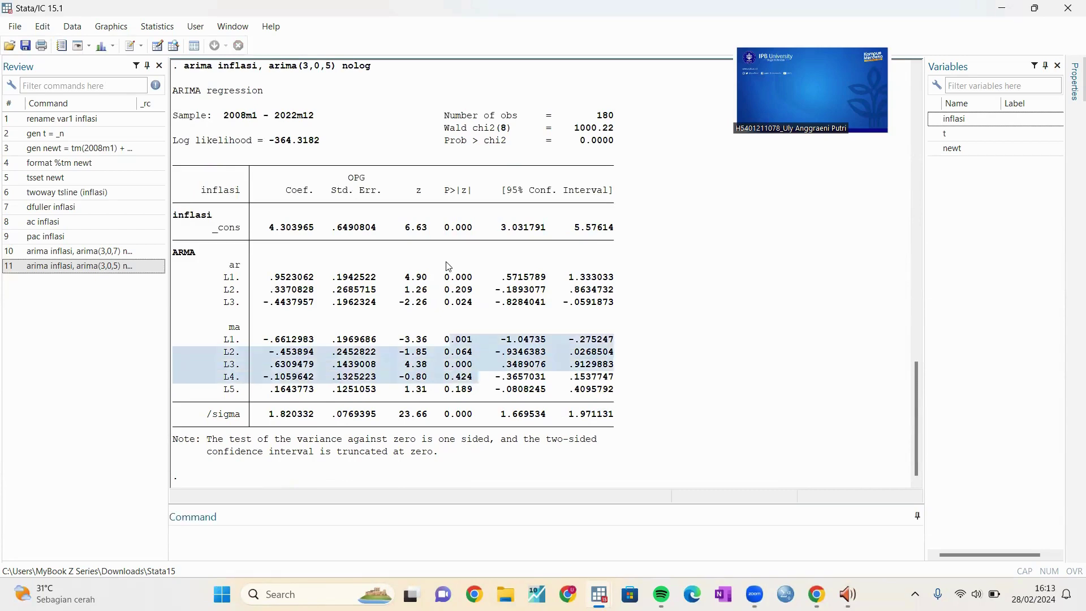
left_click_drag(445, 277, 482, 313)
left_click(460, 362)
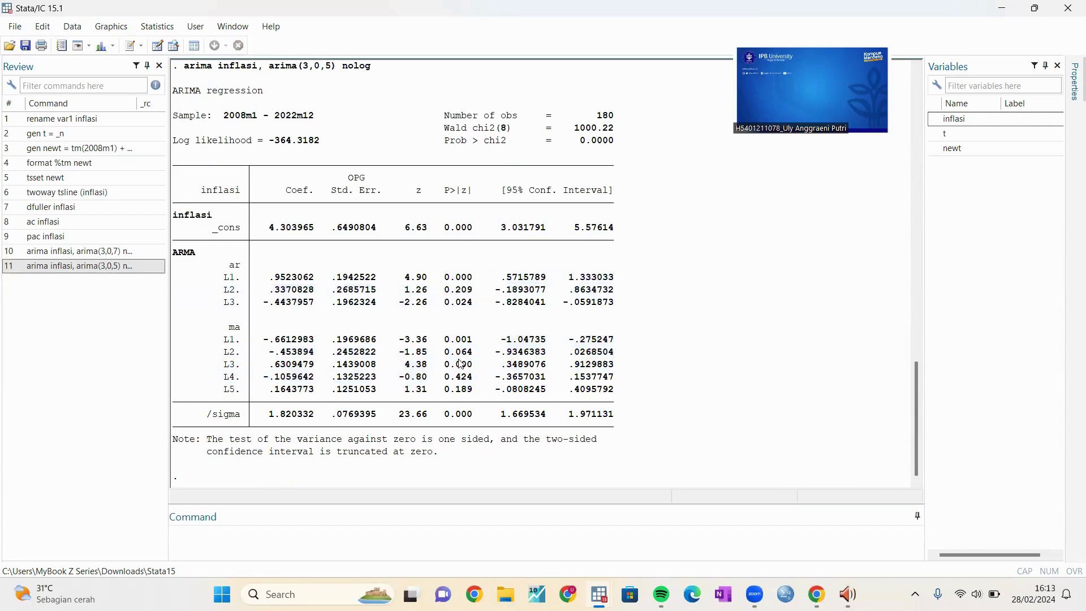
Step: Compute the Akaike and Bayesian information criteria of the ARIMA(3,0,5) model with estat ic
left_click(360, 532)
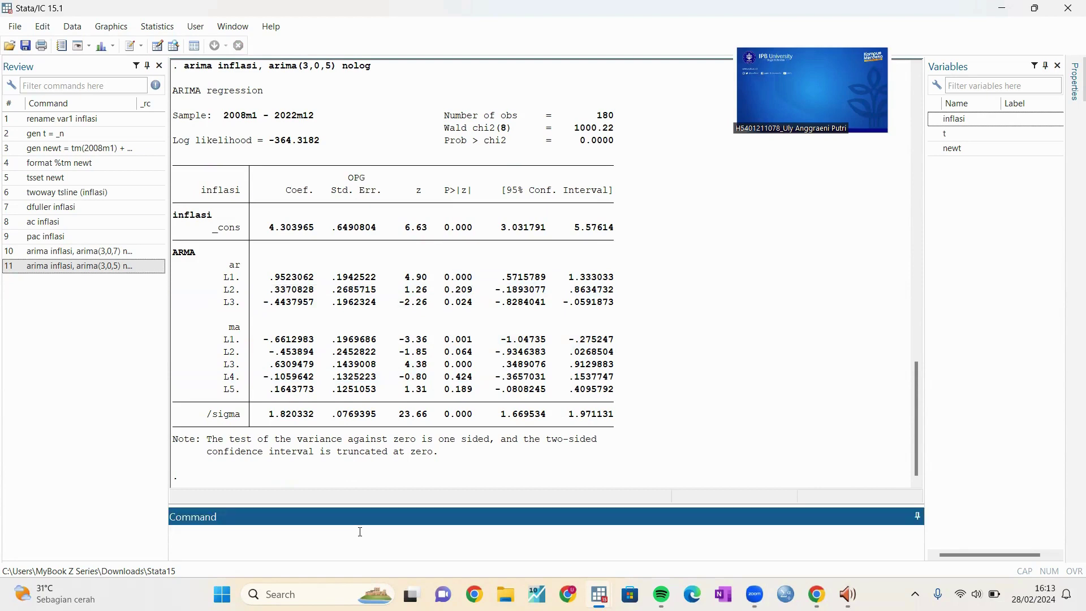
type("estat ic")
key("Return")
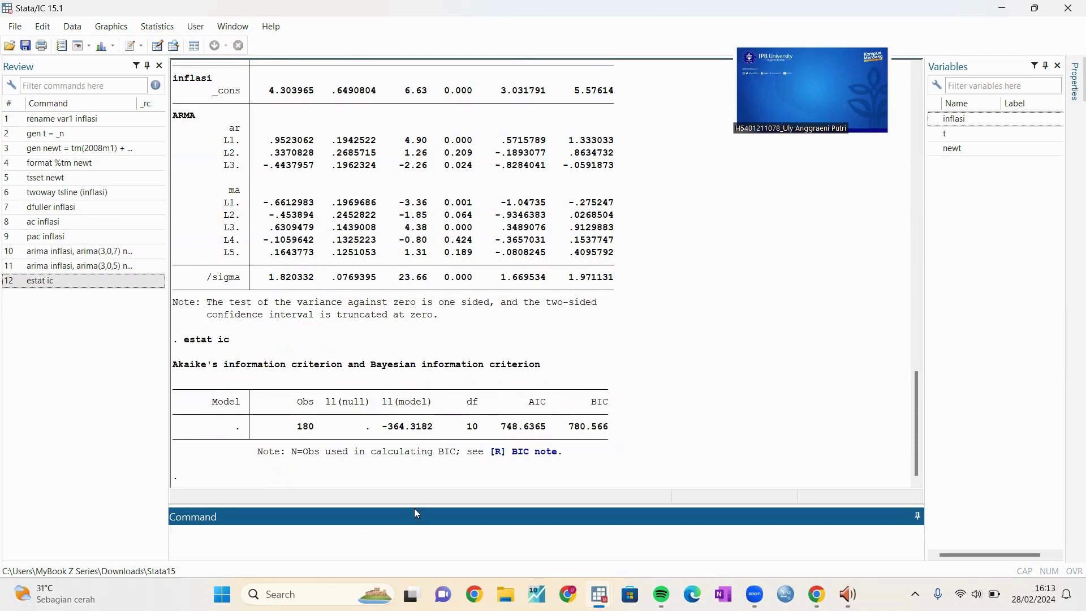
Step: Estimate an ARIMA(3,0,3) model of inflasi with the nolog option and examine the p-values of its coefficients
left_click(145, 271)
left_click(319, 531)
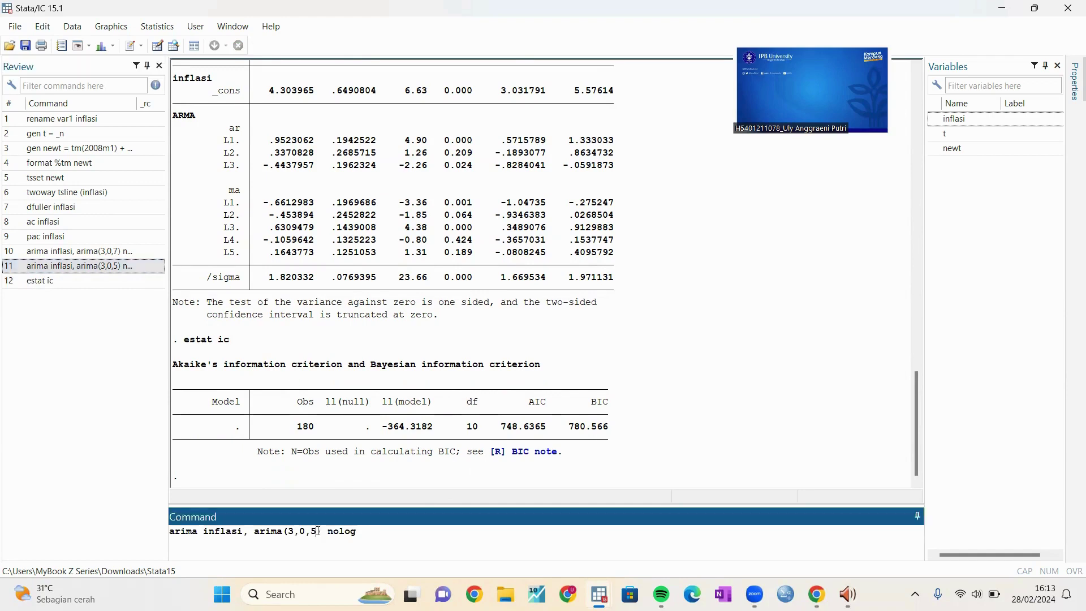
key("BackSpace")
type("3")
key("Return")
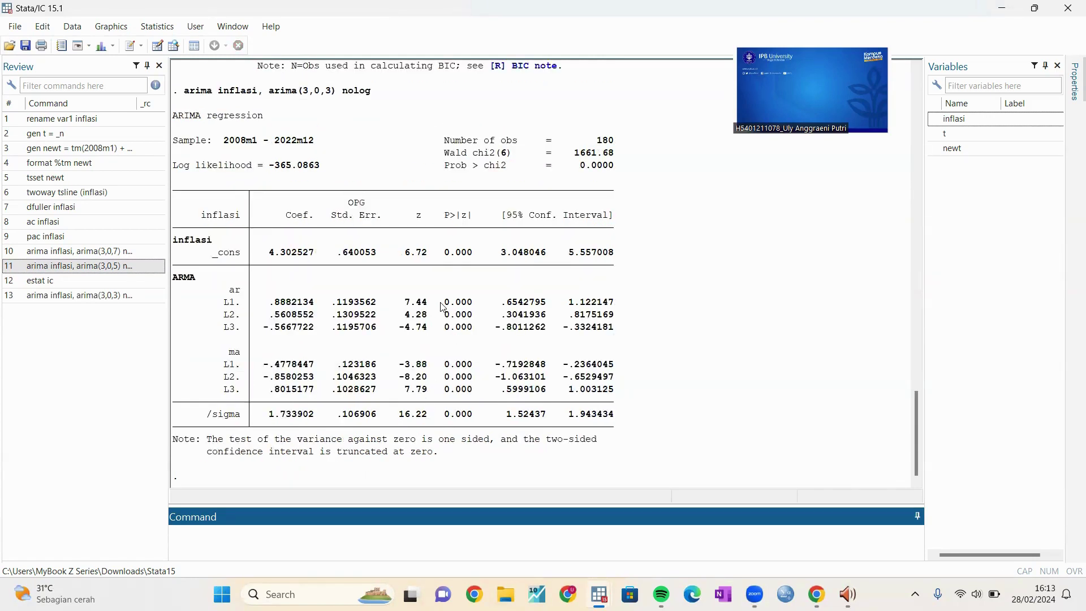
left_click_drag(444, 302, 472, 402)
left_click(448, 446)
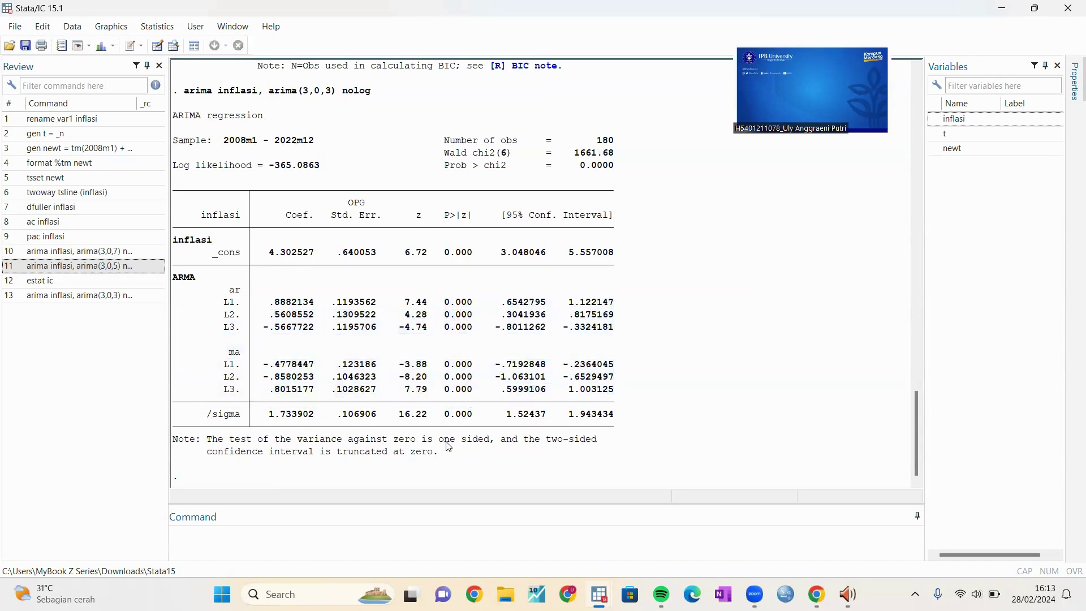
Step: Run estat ic on the ARIMA(3,0,3) model and compare its AIC and BIC with those of ARIMA(3,0,5)
left_click(409, 539)
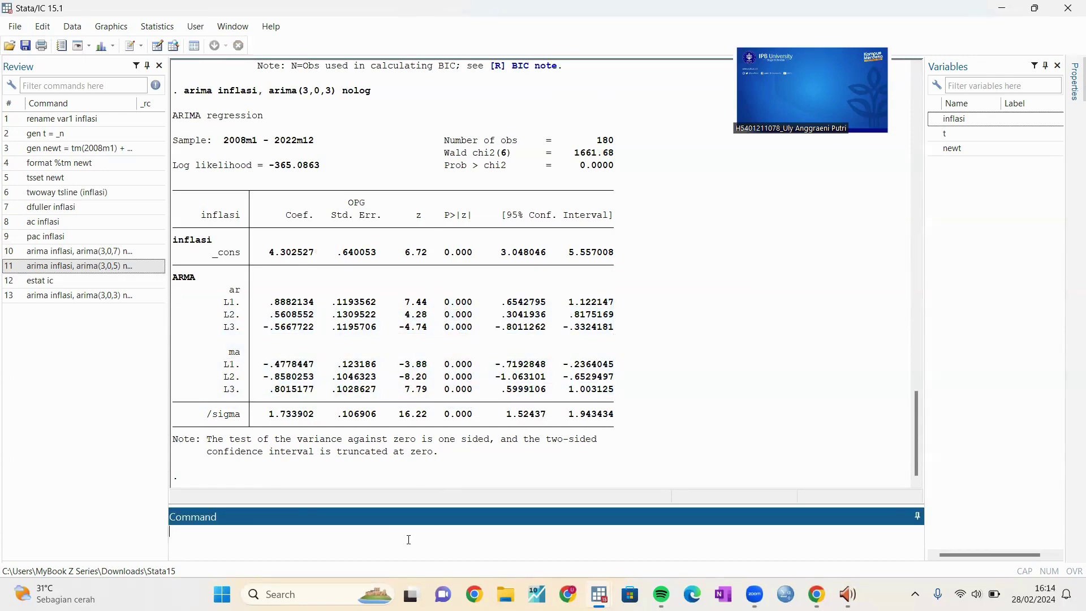
type("estat ic")
key("Return")
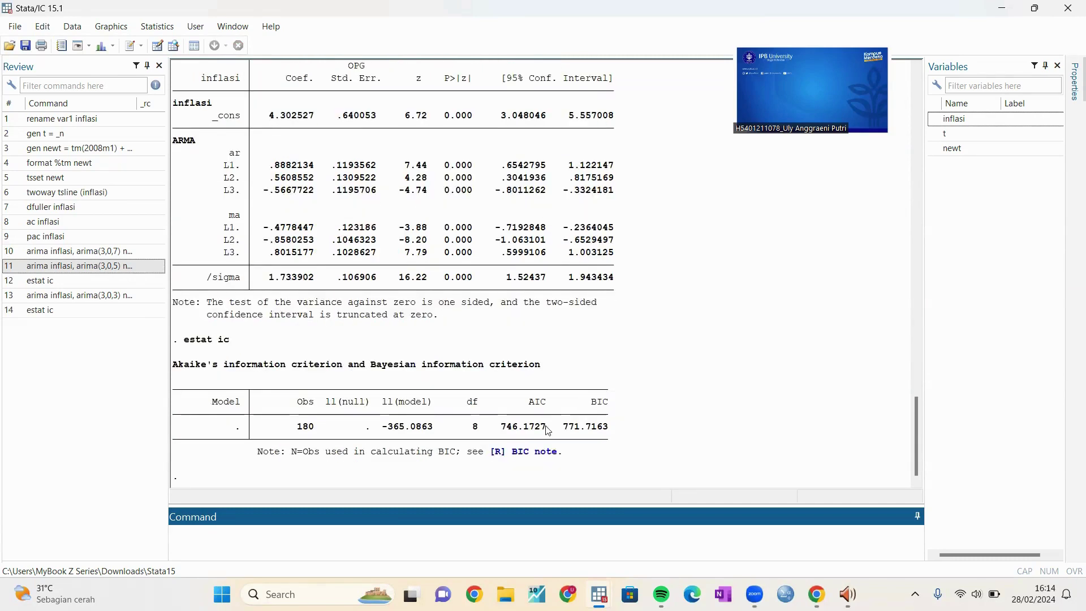
scroll(759, 323, "up", 10)
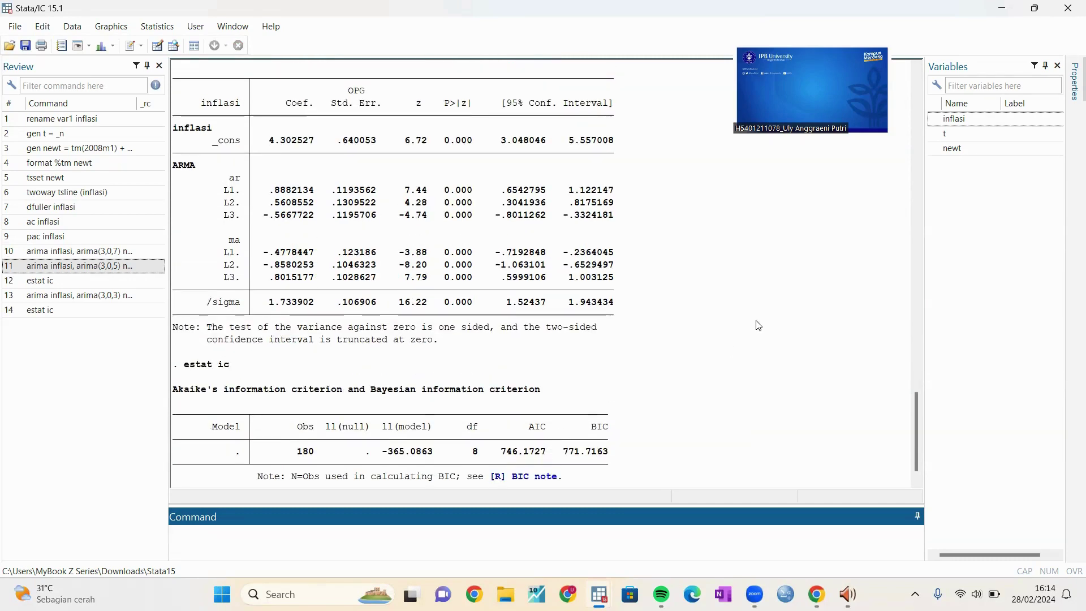
scroll(658, 272, "up", 2)
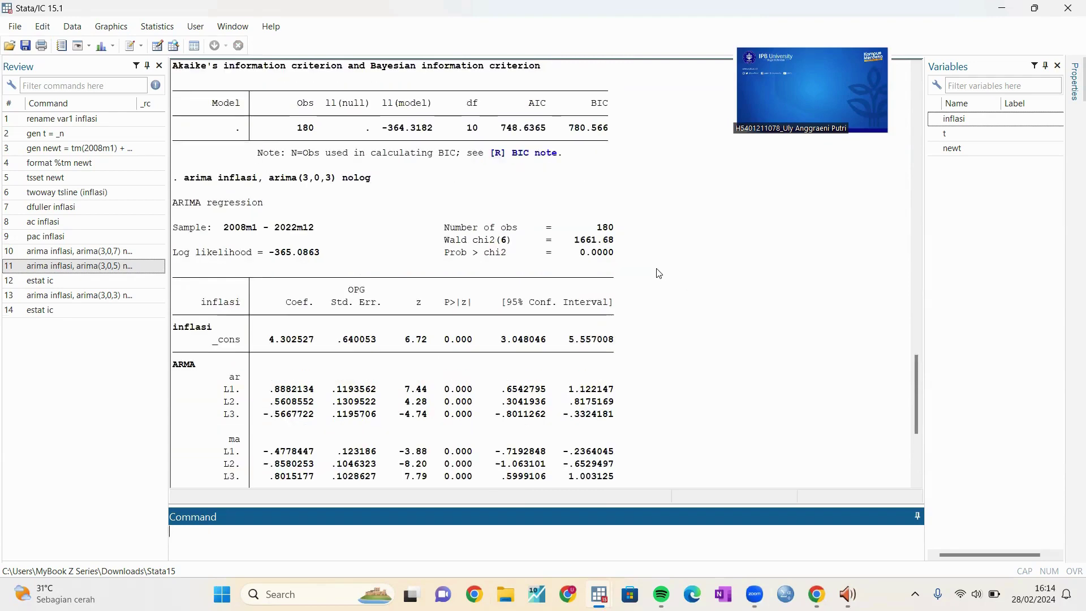
scroll(546, 194, "down", 6)
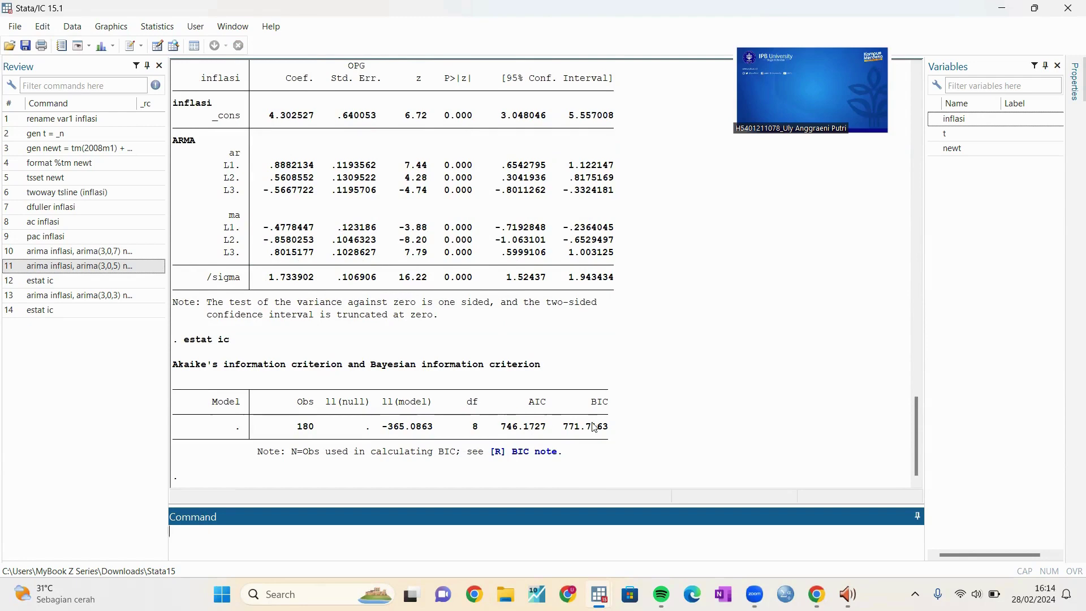
scroll(516, 428, "up", 1)
scroll(517, 428, "up", 11)
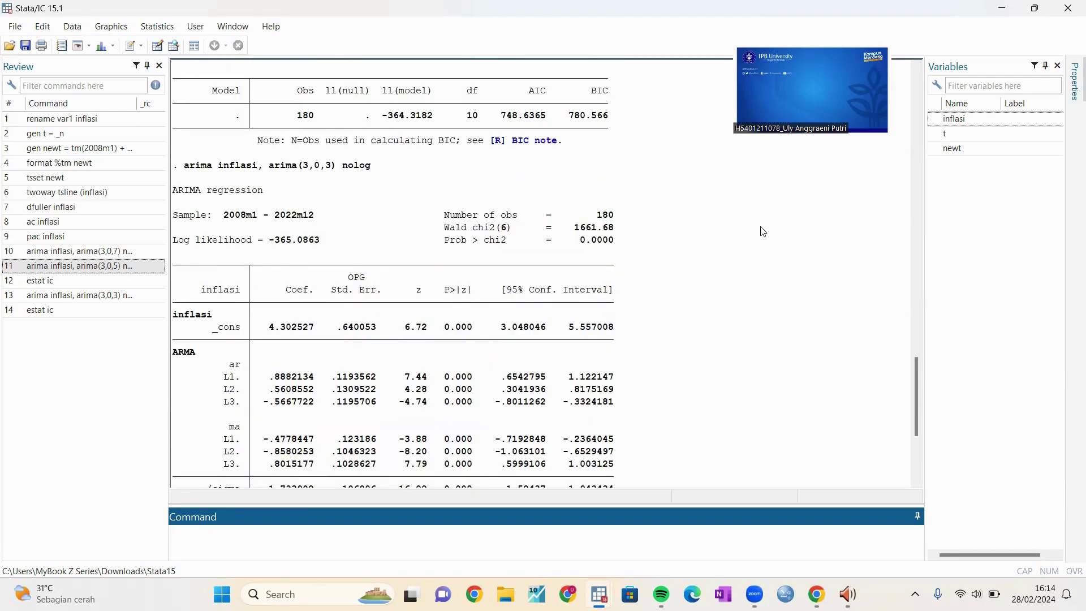
scroll(576, 366, "up", 8)
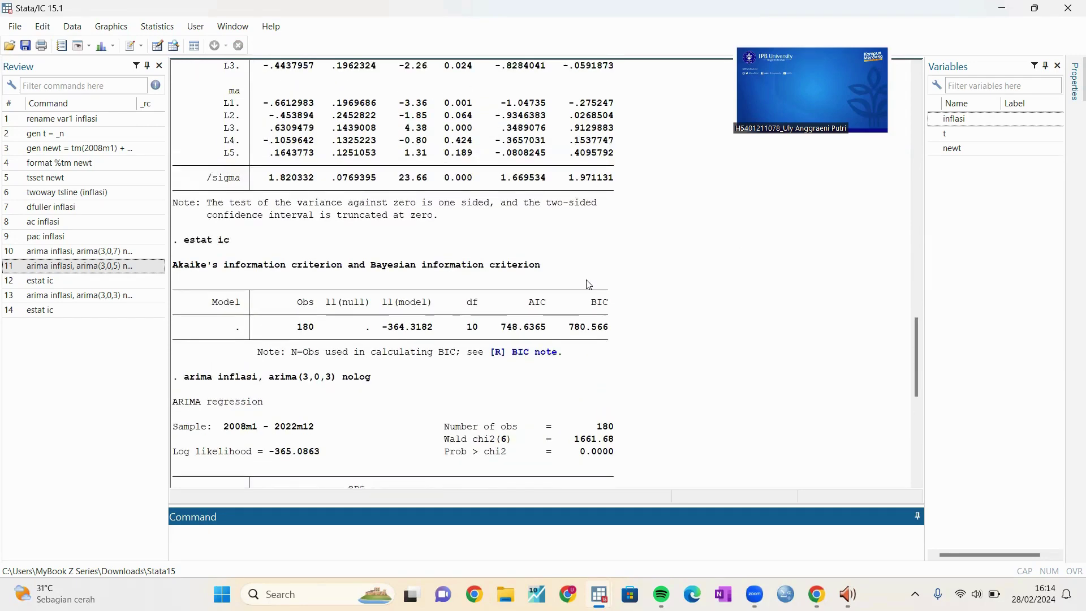
scroll(575, 366, "down", 19)
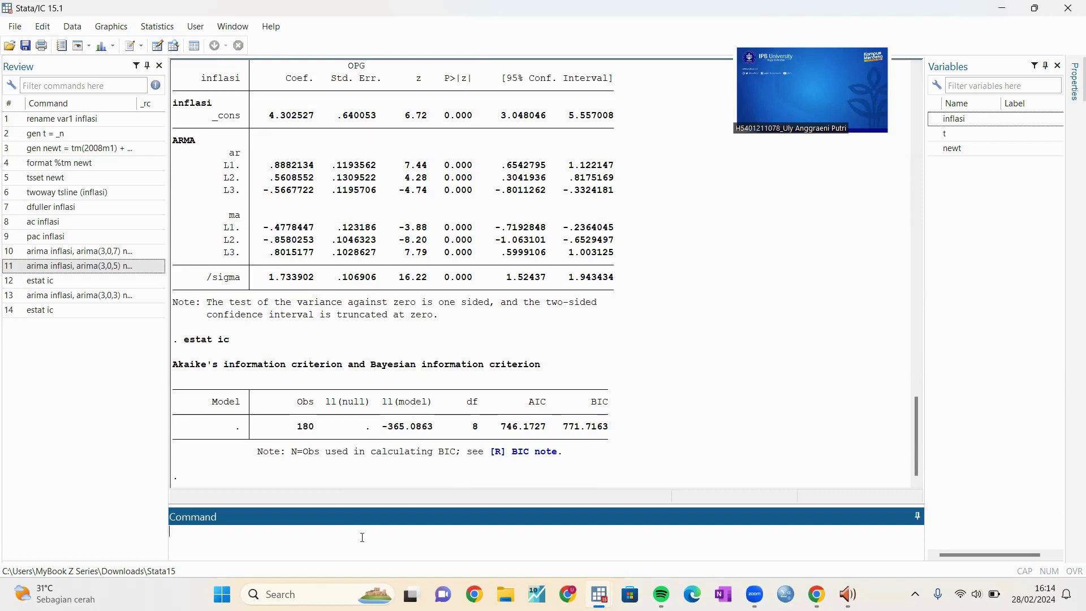
Step: Predict the ARIMA(3,0,3) residuals as the variable uhat and regress uhat on a constant only
type("predict uhat,")
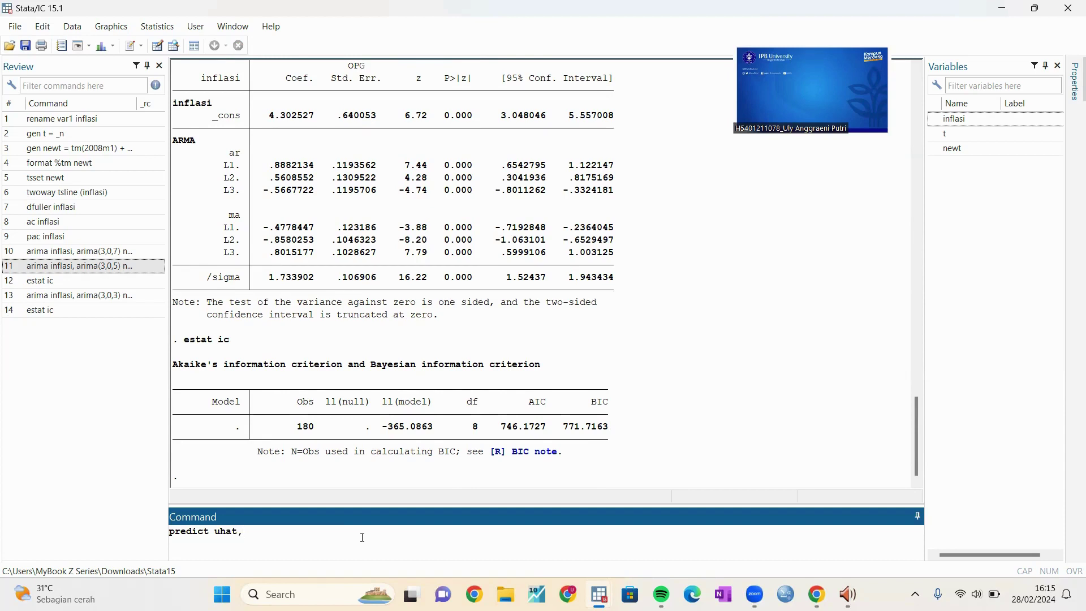
type(" resid")
key("Return")
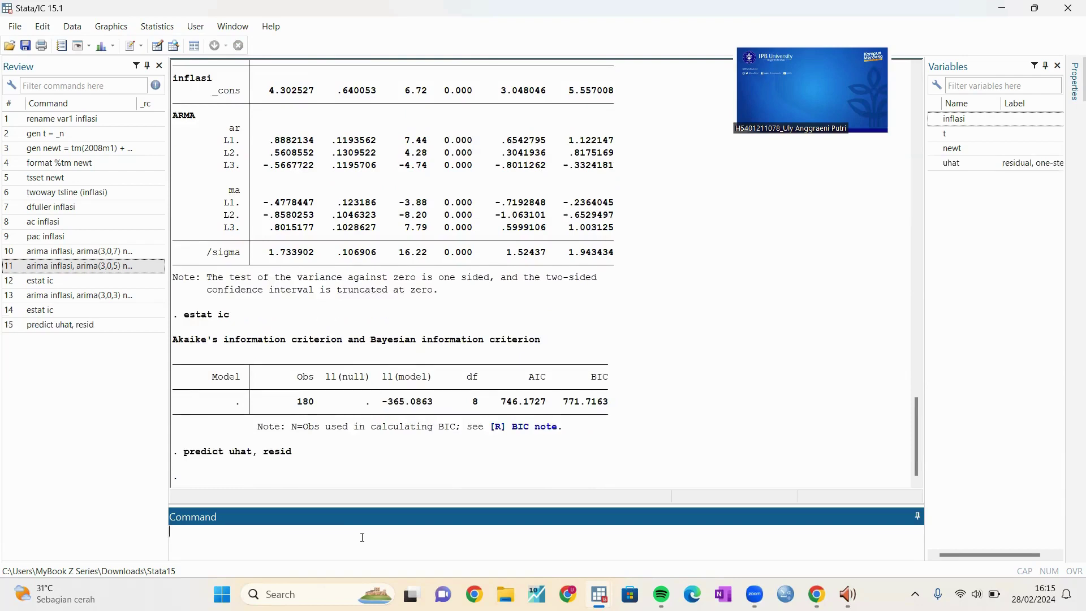
type("regress uhat")
key("Return")
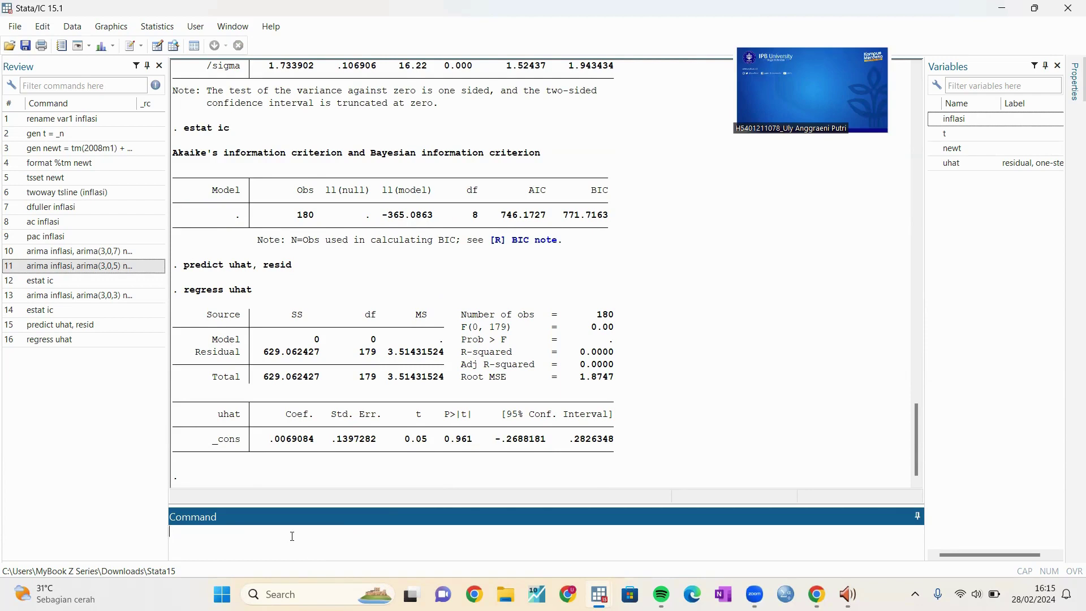
Step: Run the LM test for ARCH effects with estat archlm and examine its Prob > chi2 value
type("estat archlm")
key("Return")
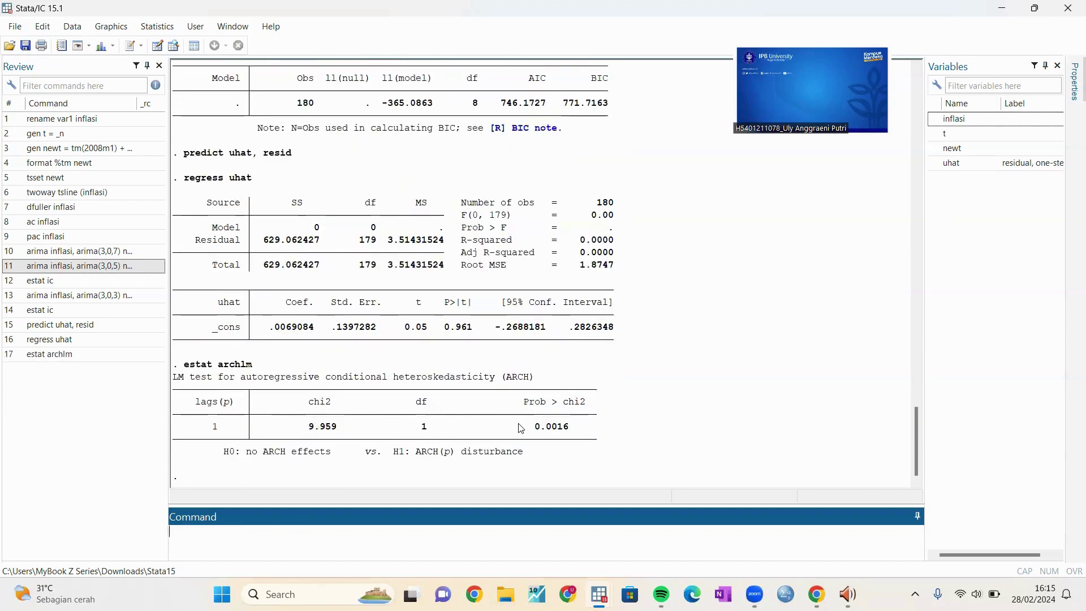
left_click_drag(524, 428, 575, 434)
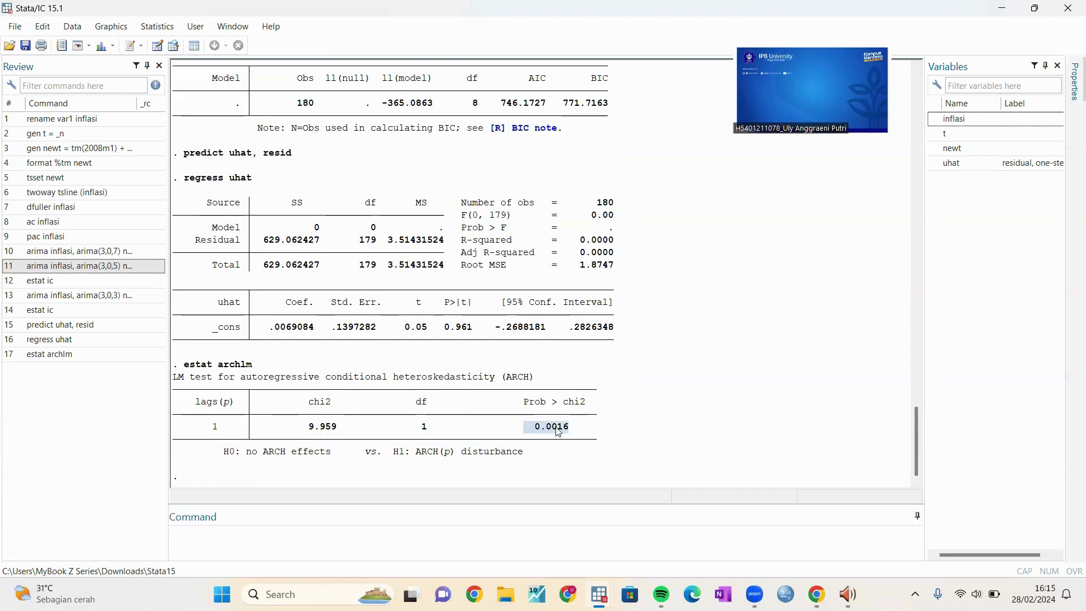
left_click(546, 433)
left_click_drag(530, 431, 570, 433)
left_click(571, 432)
left_click_drag(534, 431, 568, 432)
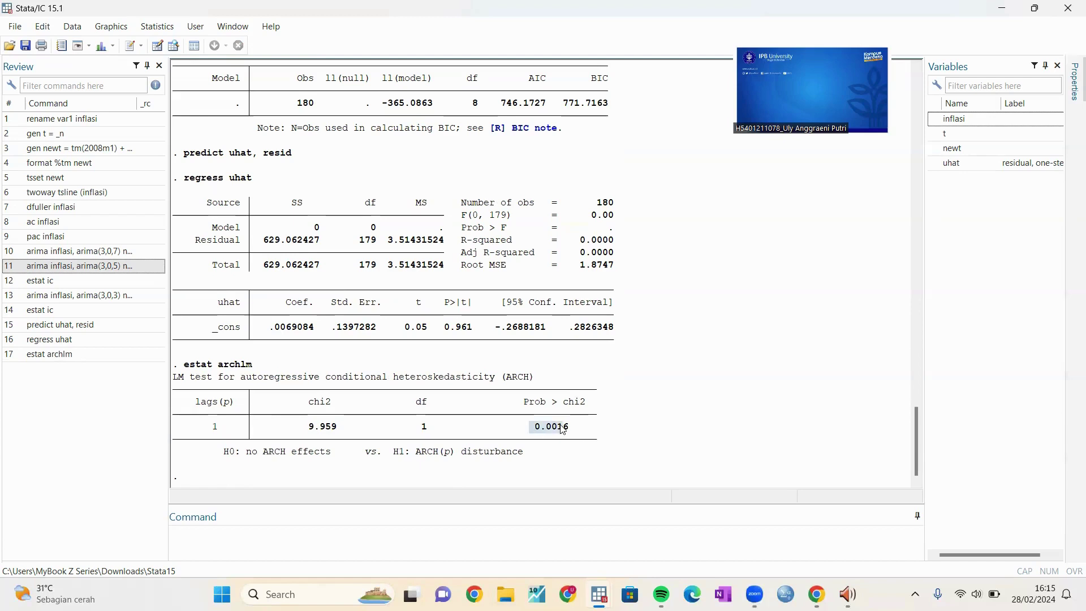
left_click(575, 431)
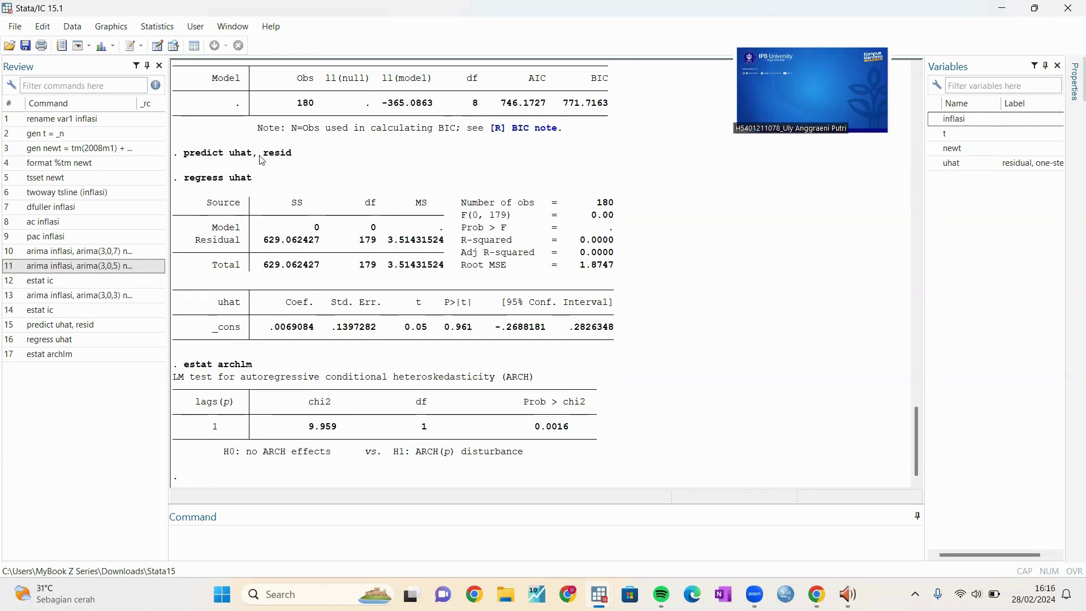
Step: Open the ARCH and GARCH models dialog from the time-series commands and choose inflasi as the dependent variable
left_click(158, 29)
mouse_move(212, 224)
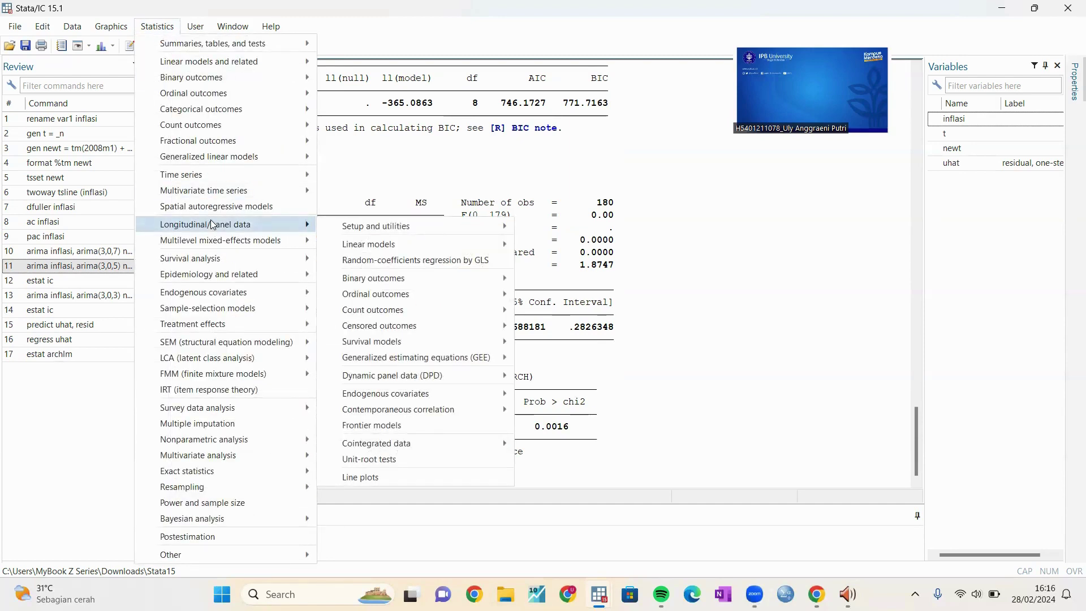
mouse_move(218, 183)
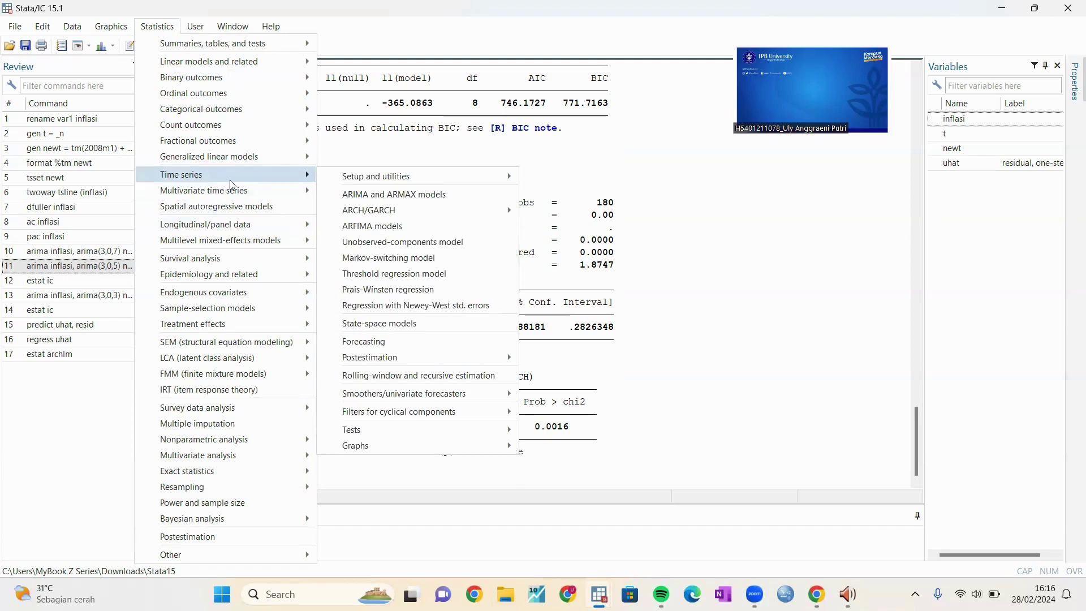
mouse_move(352, 209)
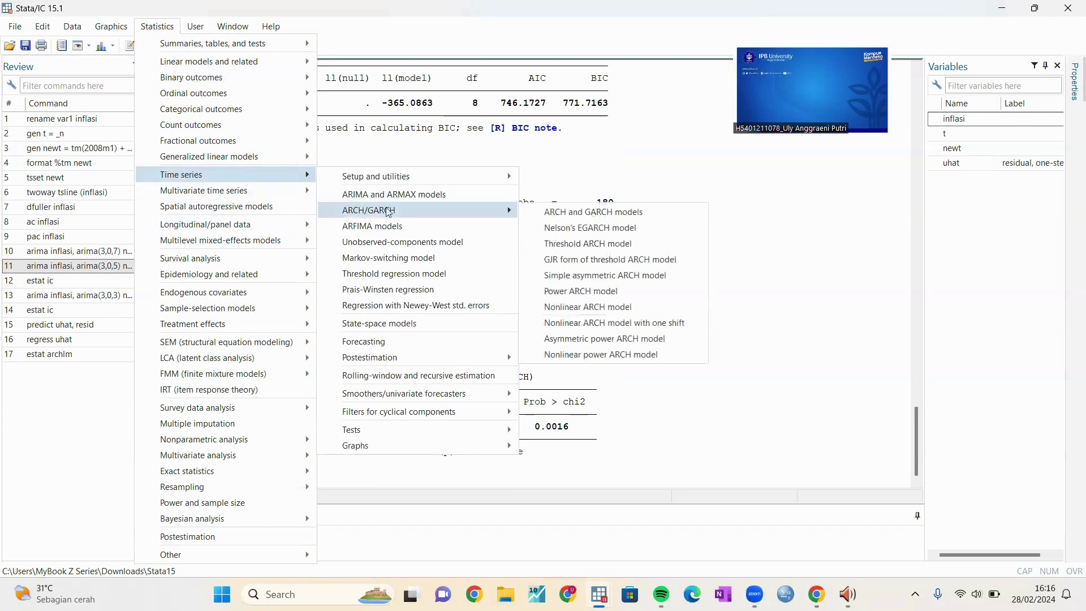
left_click(544, 213)
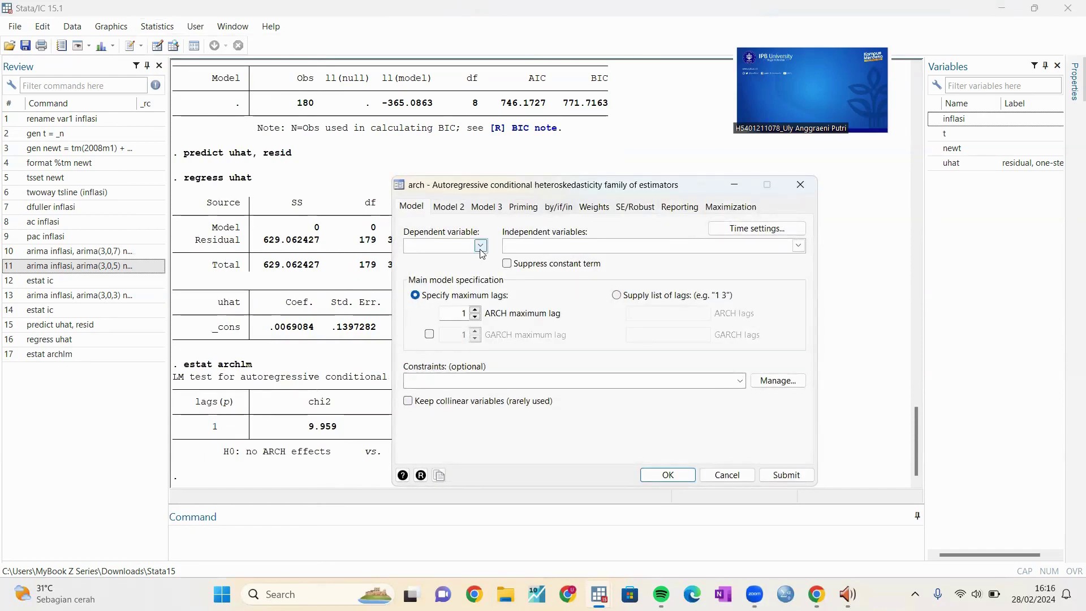
left_click(479, 251)
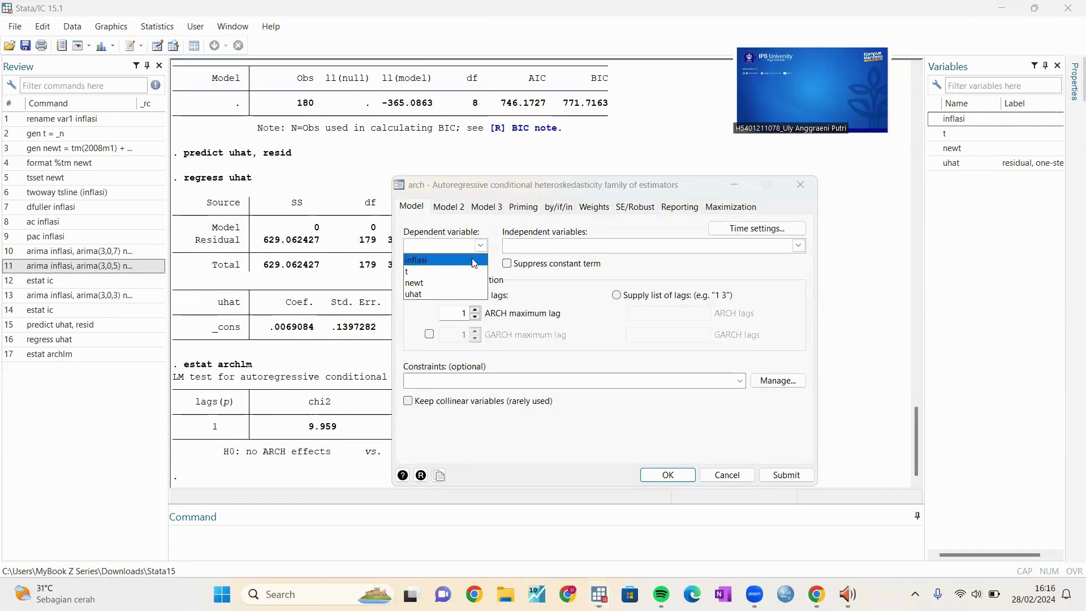
left_click(474, 261)
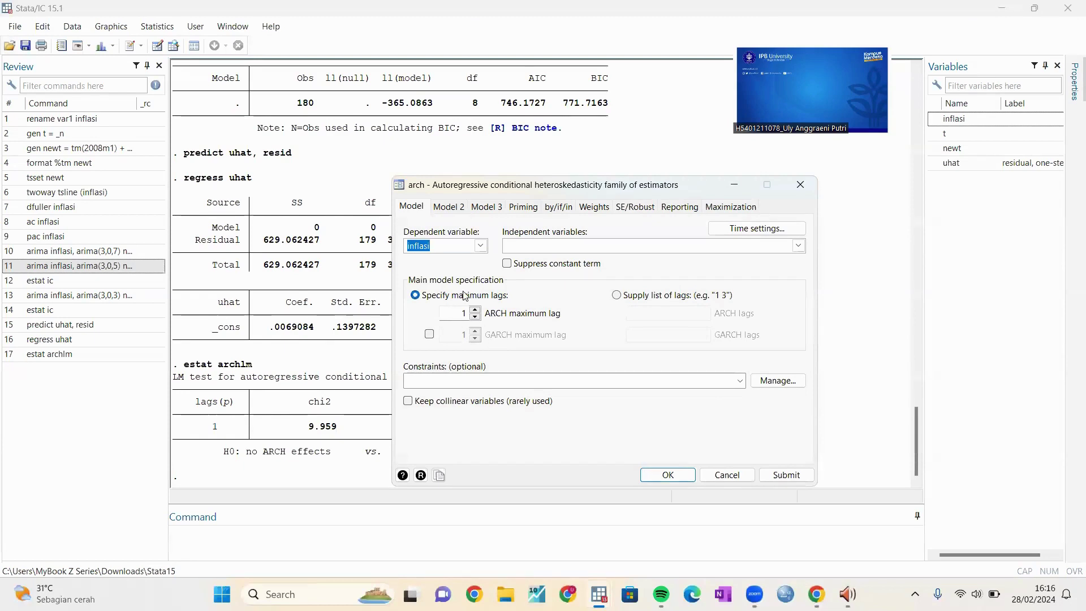
Step: Set the ARIMA specification to autoregressive order 3 and moving-average order 3, and estimate the ARCH model with maximum lag 1
left_click(439, 208)
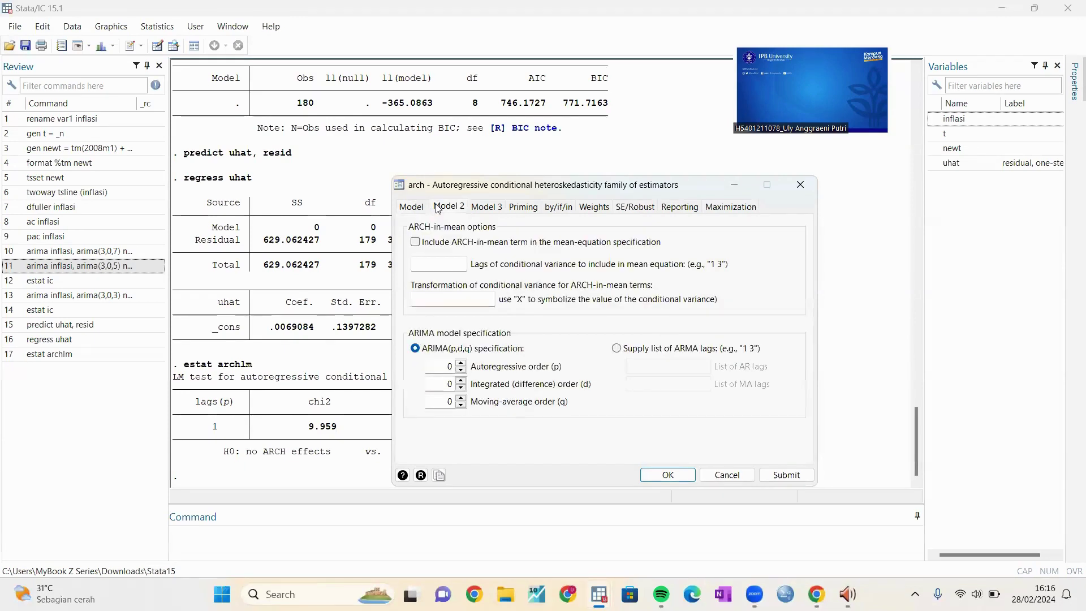
left_click(462, 364)
left_click(462, 364)
left_click(462, 363)
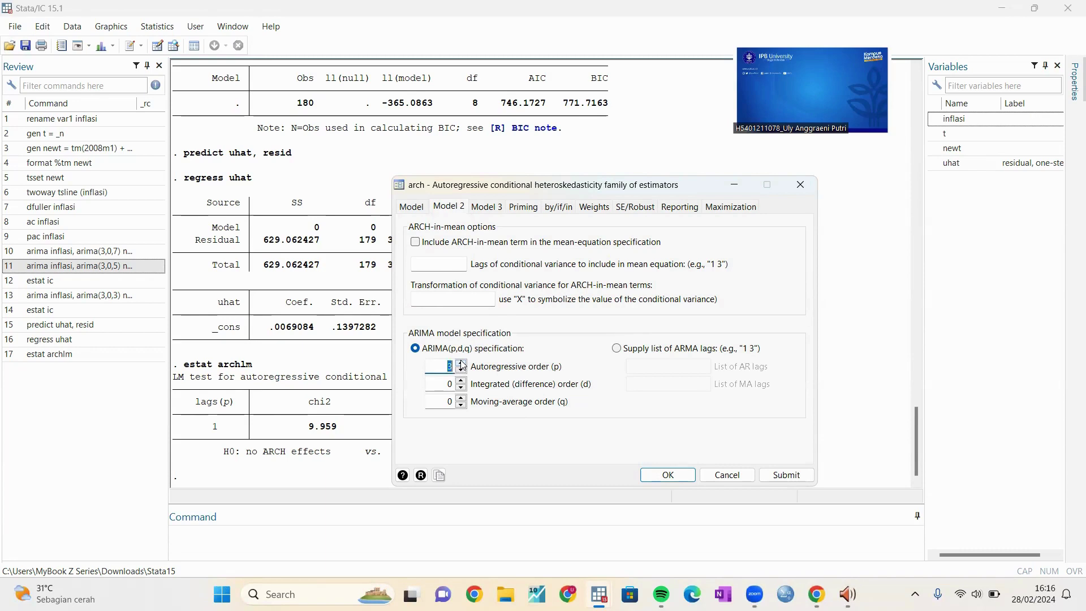
left_click(461, 398)
left_click(668, 475)
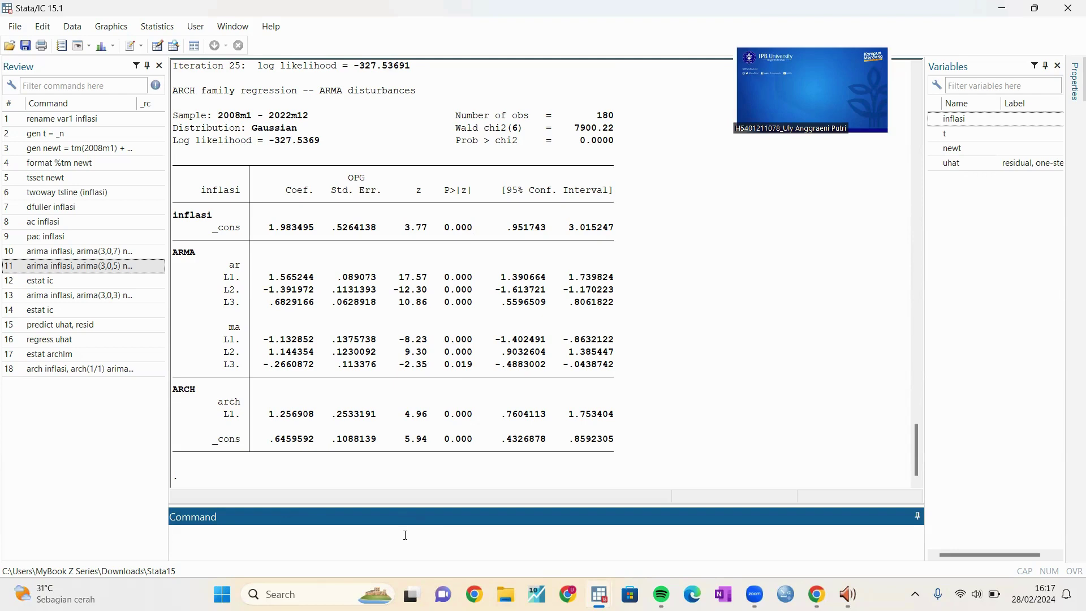
Step: Estimate an ARCH(1) model for inflasi with an arima(3,0,3) specification and no iteration log
type("arch inflasi, arch(1) arima(3,0,3)")
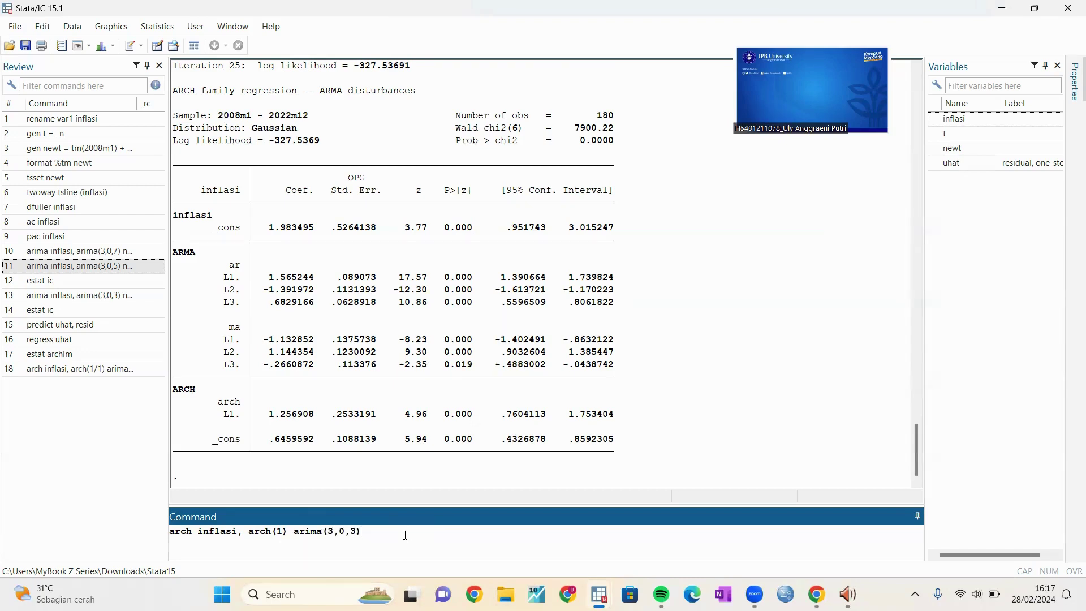
type(" nolog")
key("Return")
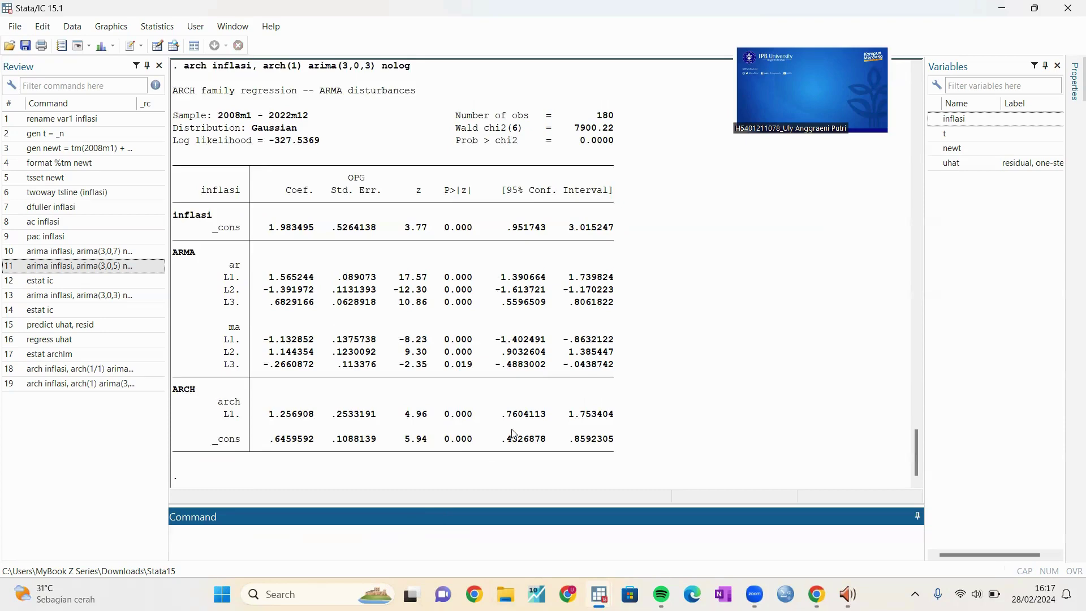
scroll(773, 327, "up", 10)
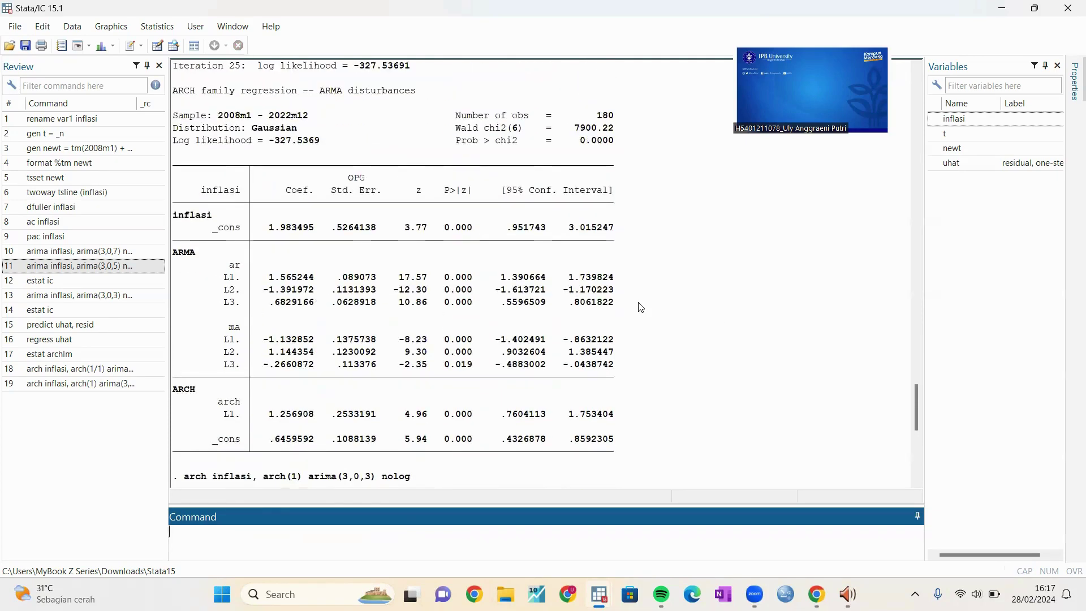
scroll(641, 307, "down", 2)
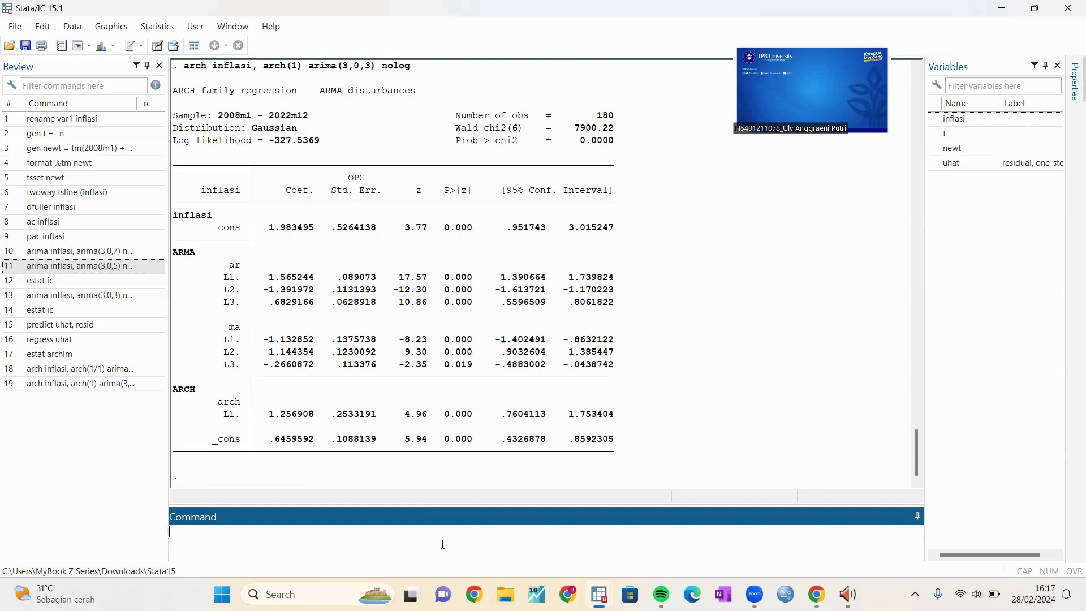
Step: Predict the model's conditional variance as the variable var_arch10 and check its values in the Data Editor
type("predict var_arch10, variance")
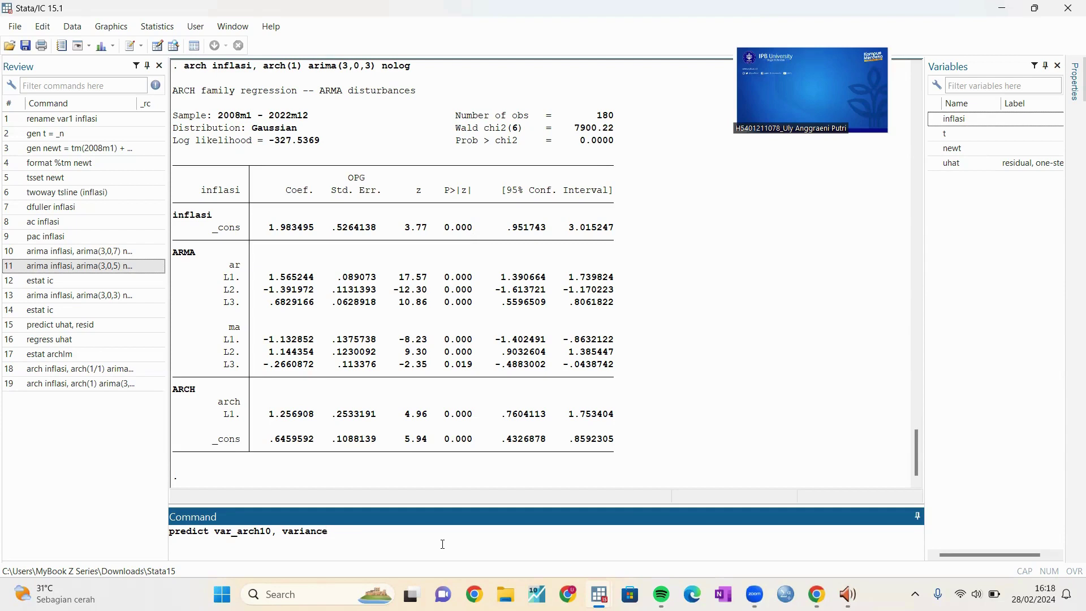
key("Return")
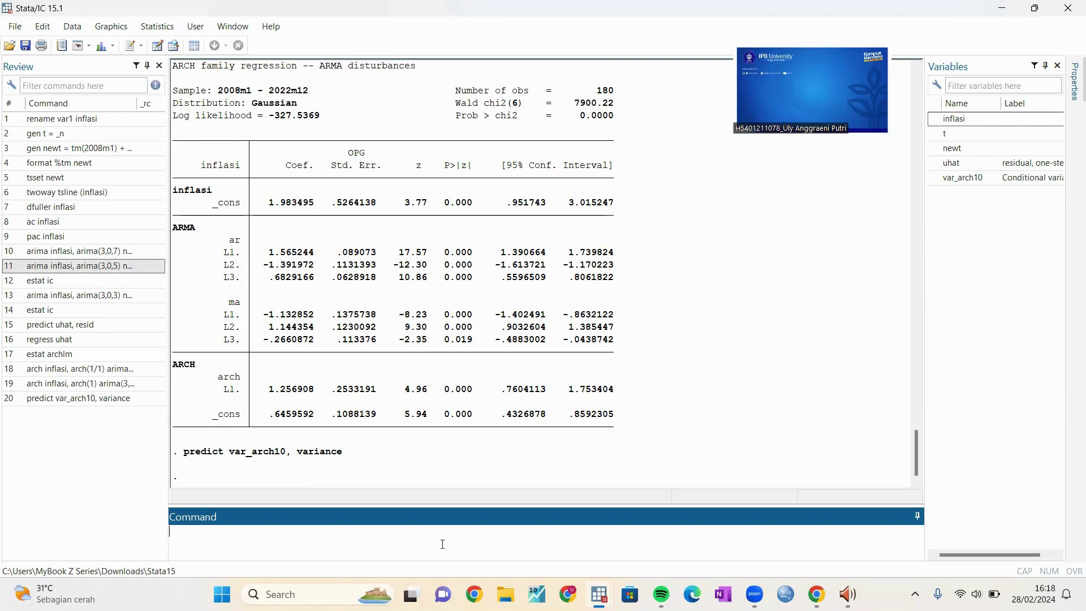
mouse_move(599, 594)
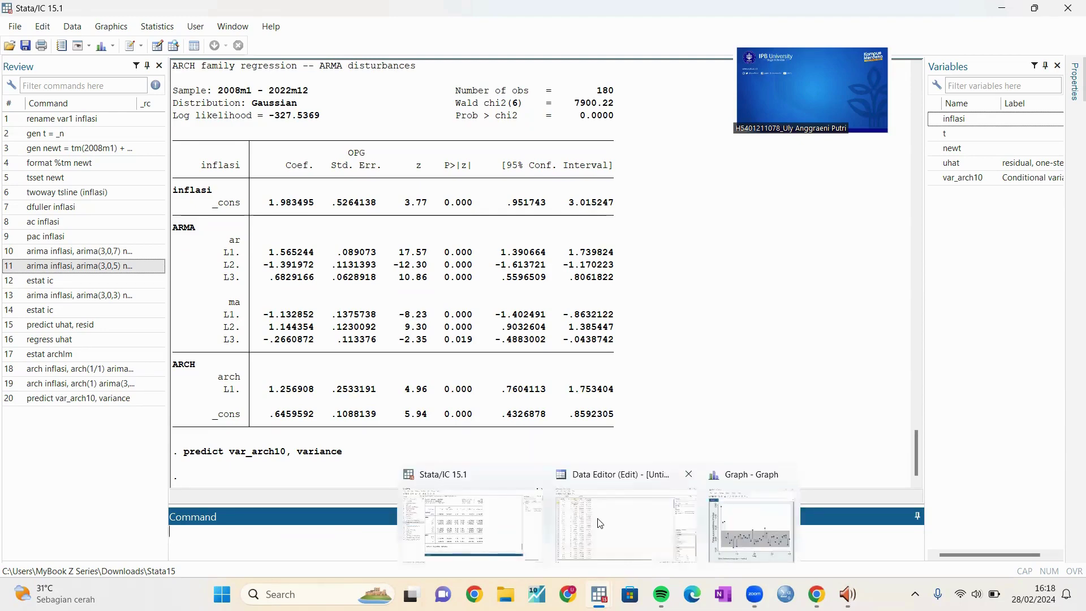
left_click(598, 544)
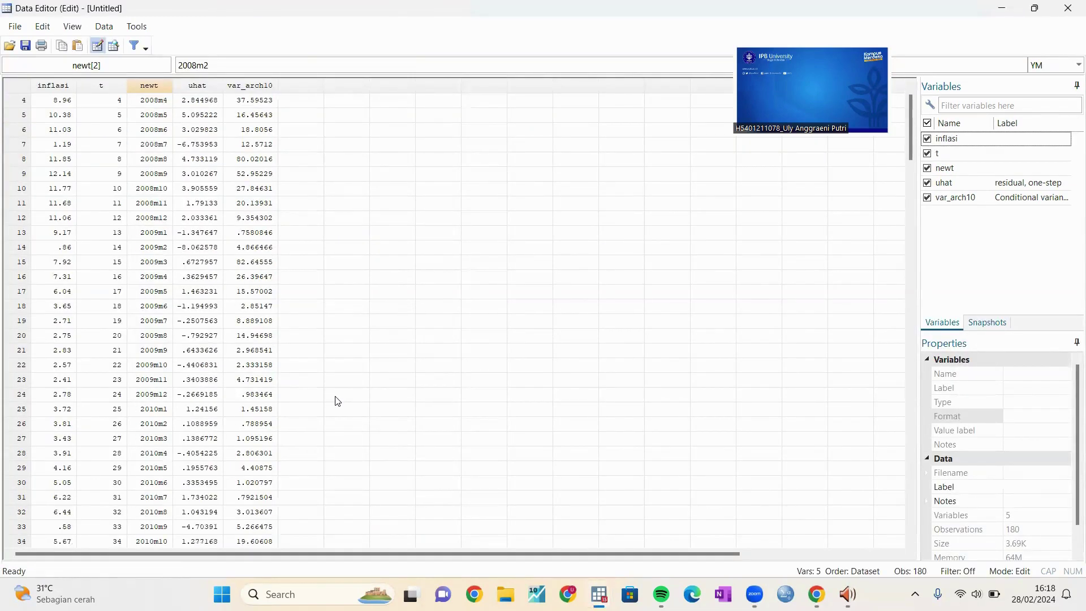
left_click(261, 159)
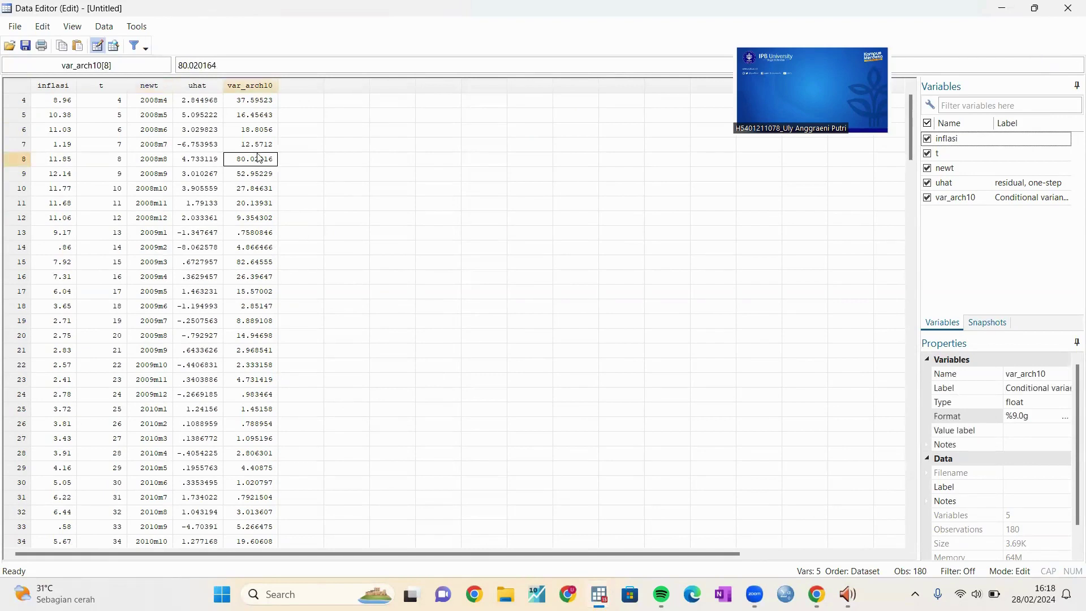
left_click(259, 216)
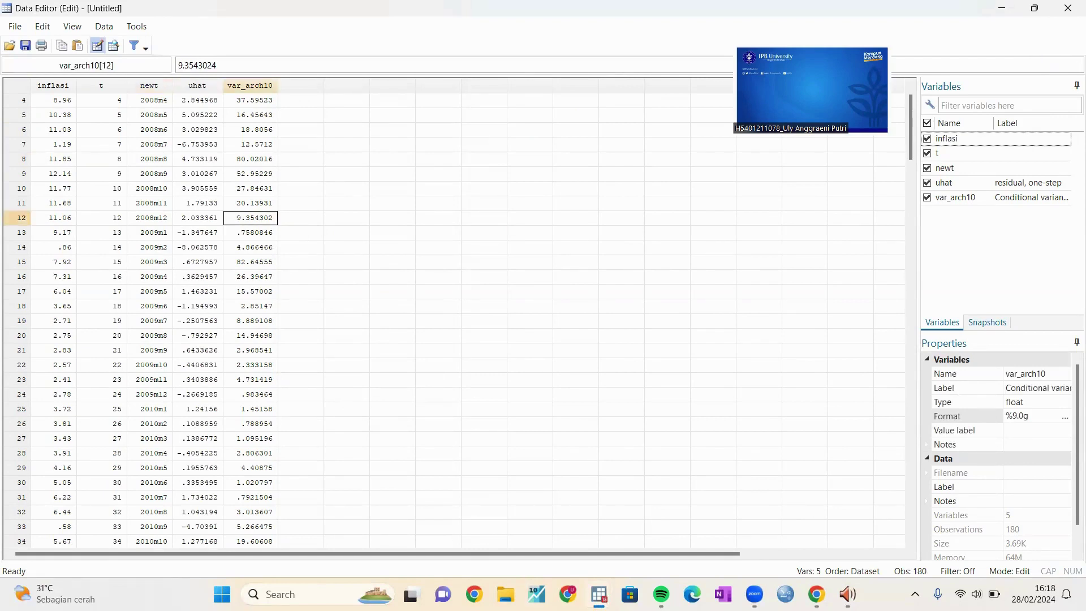
mouse_move(600, 594)
left_click(475, 521)
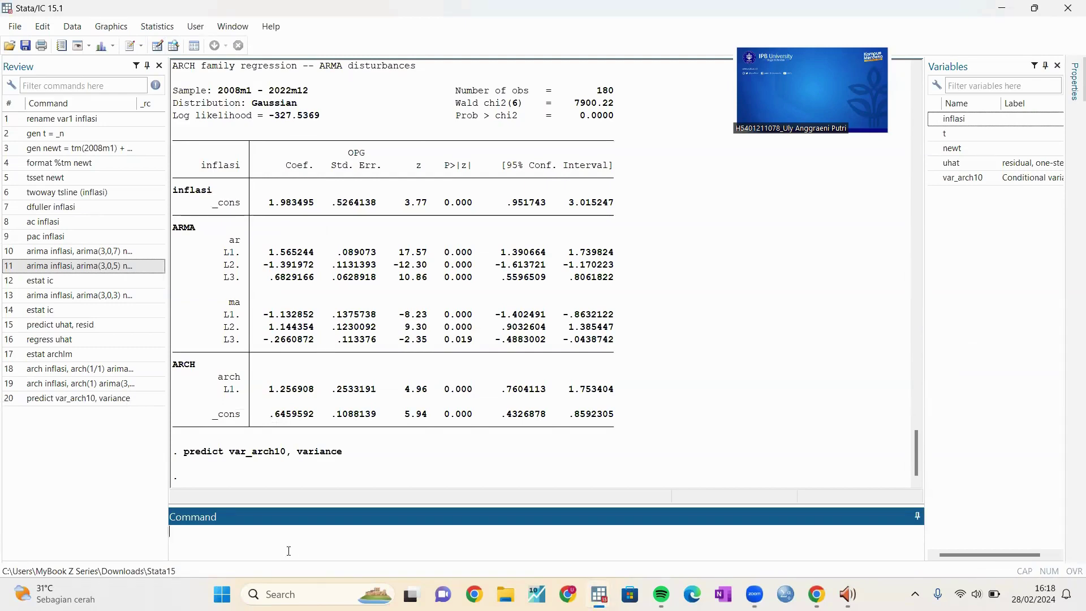
Step: Generate the variable sd_arch10 as the square root of var_arch10 and check its values in the Data Editor
type("gen sd")
type("_arch10 = sqrt(var_arch10")
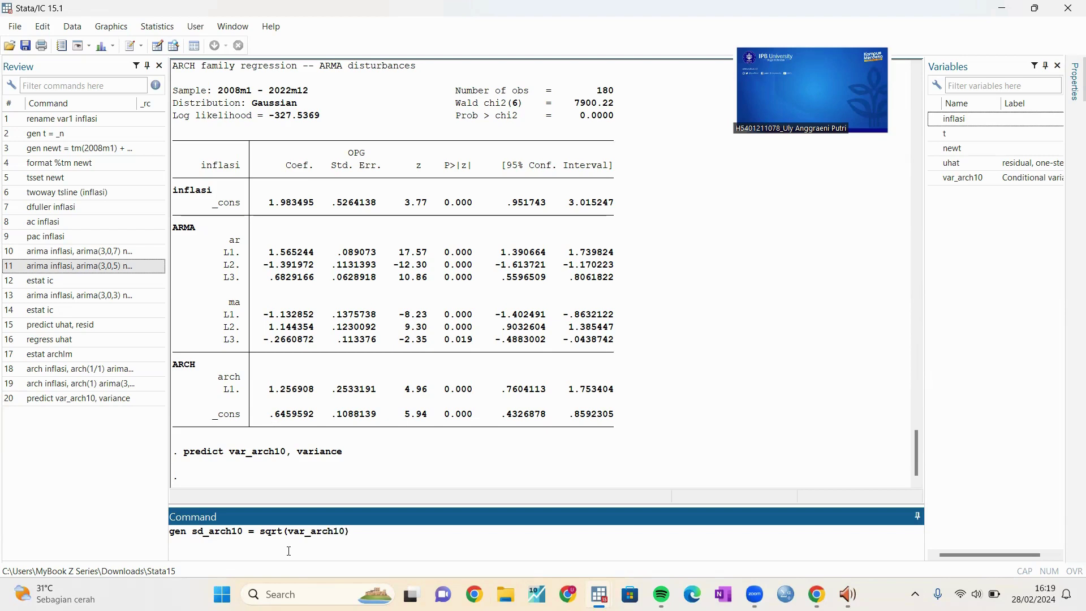
key("Return")
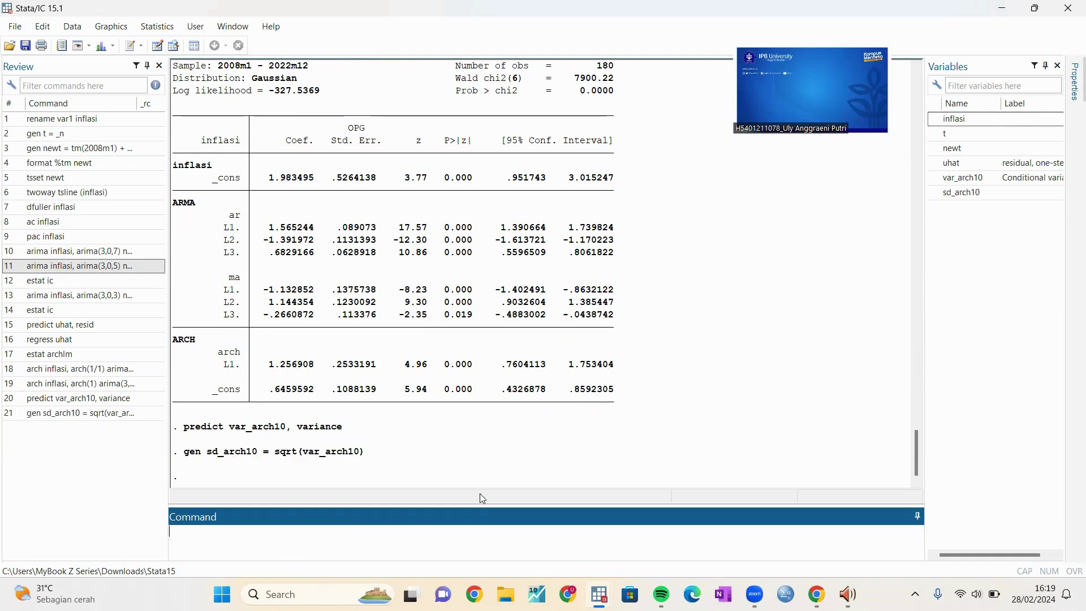
mouse_move(599, 594)
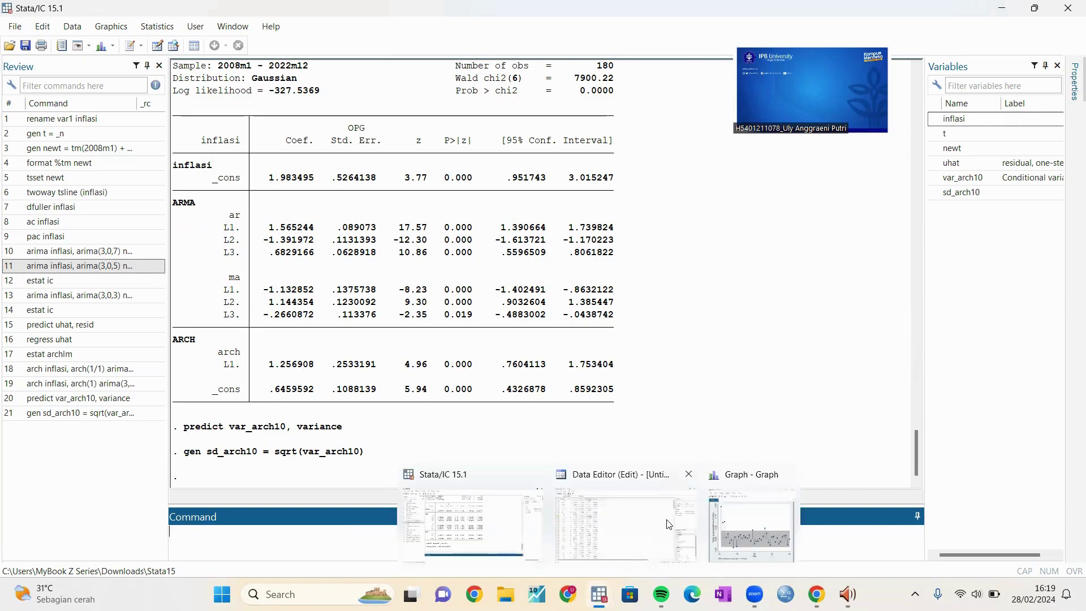
left_click(668, 523)
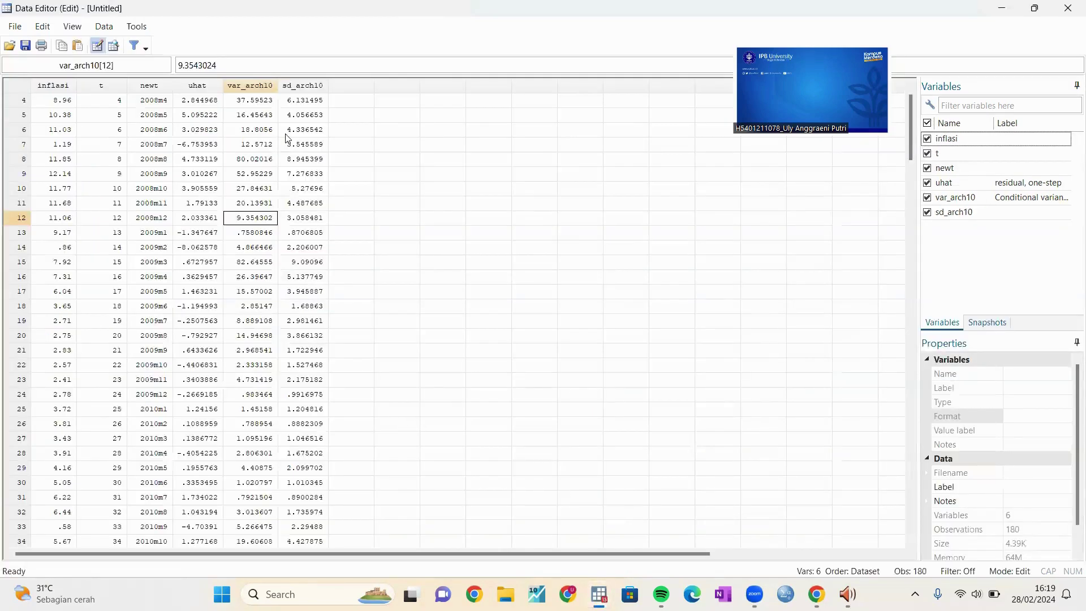
left_click(306, 176)
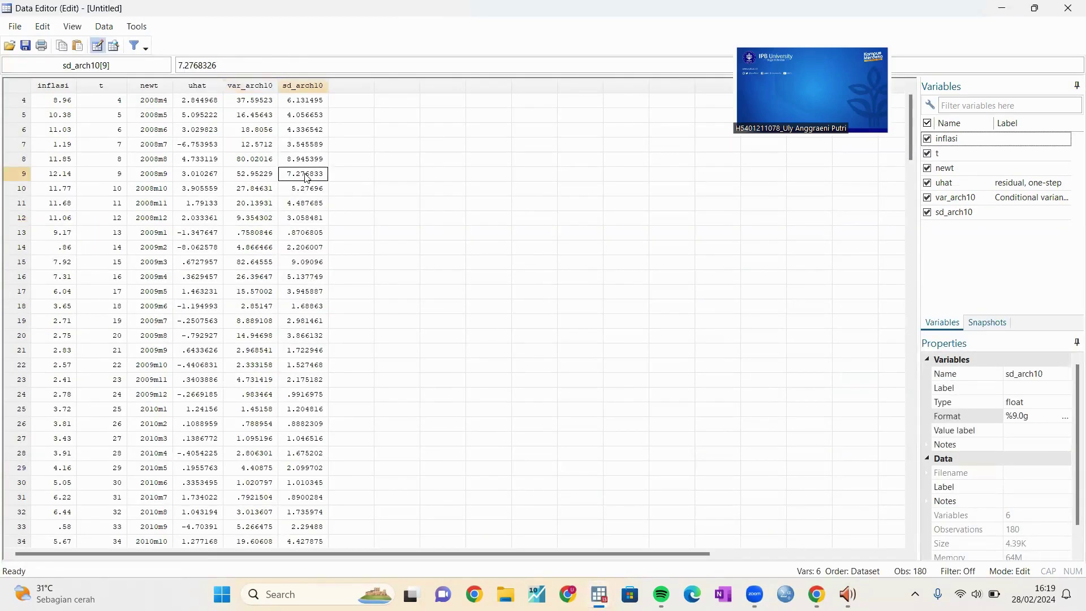
left_click(311, 206)
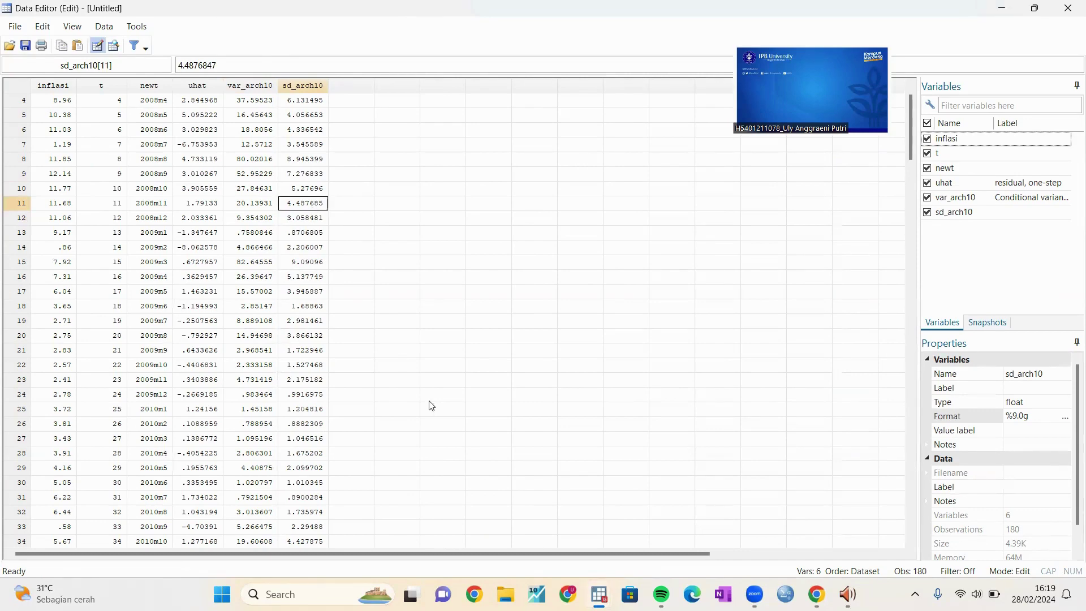
mouse_move(599, 594)
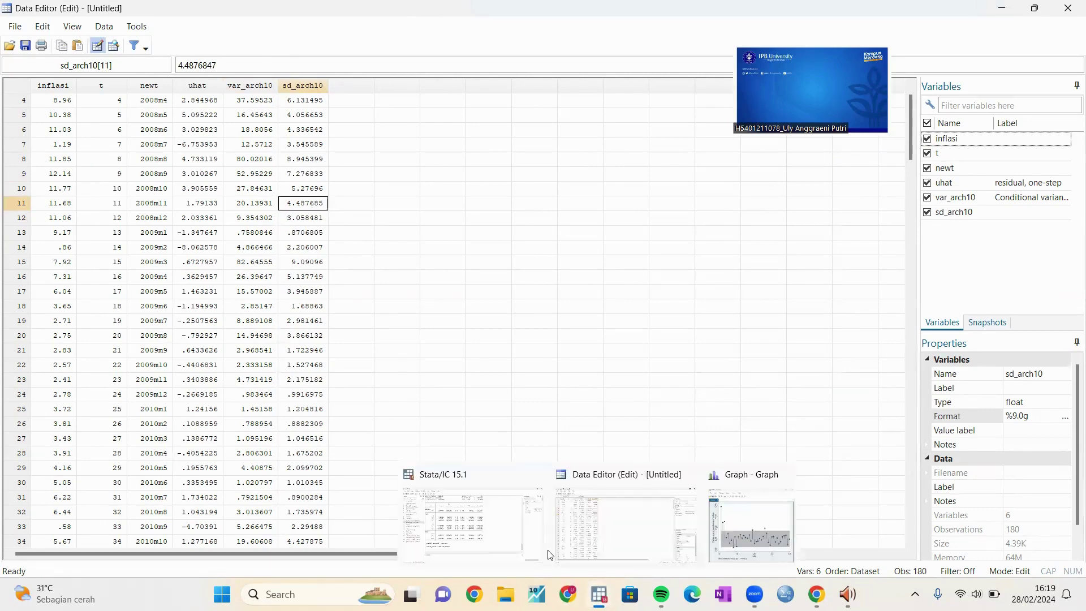
left_click(491, 533)
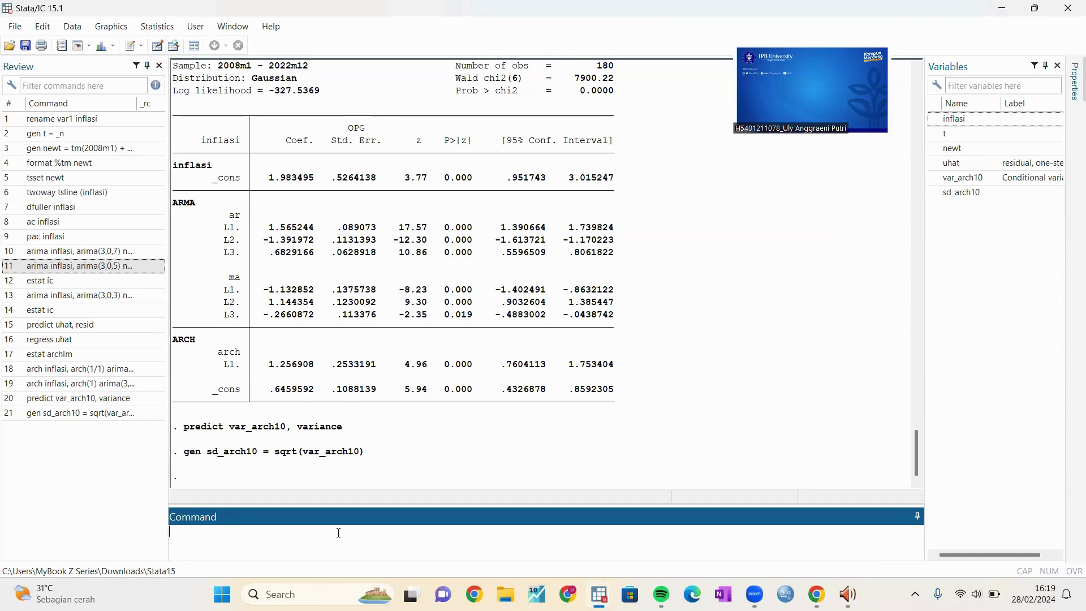
Step: Plot sd_arch10 as a time-series line with tsline and minimize the graph after viewing it
type("tsline sd_arch10")
key("Return")
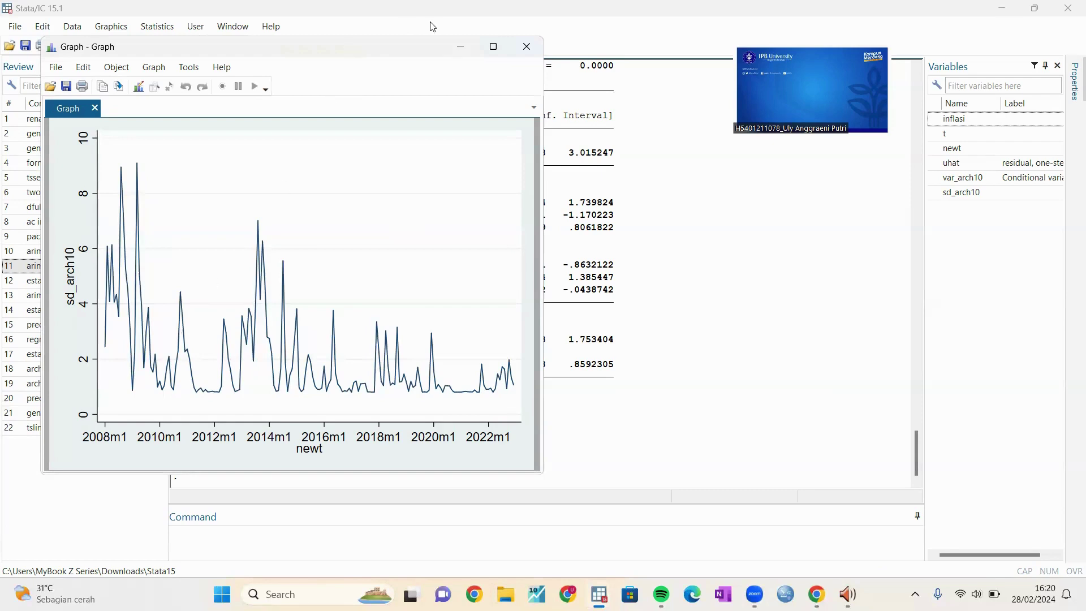
left_click(465, 39)
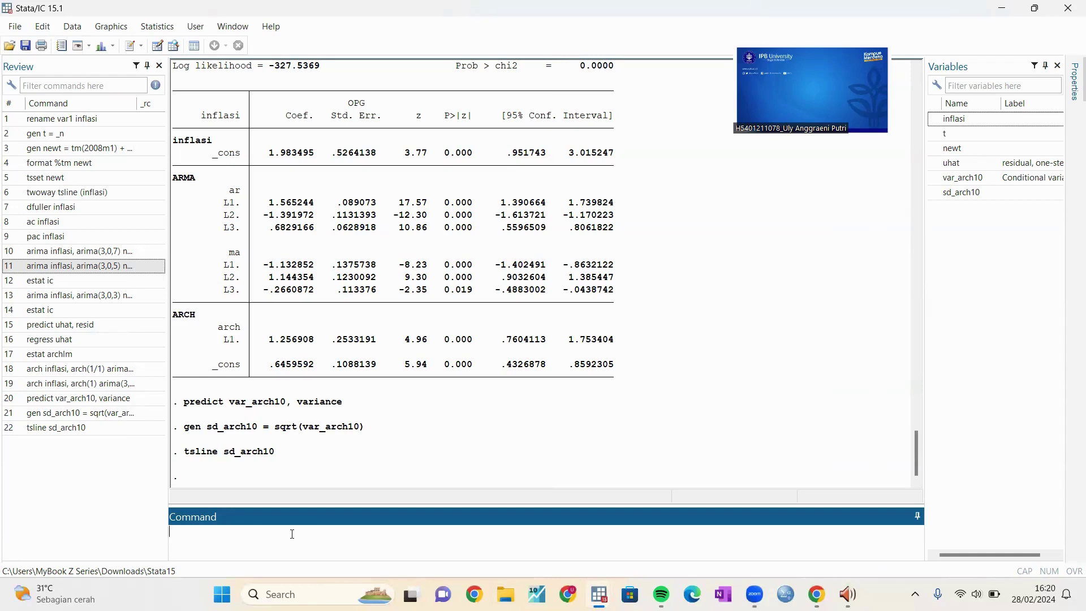
Step: Extend the time series by 6 periods with tsappend
type("tsappend, add(6)")
key("Return")
Step: Examine the appended newt months at the end of the dataset in the Data Editor
mouse_move(599, 593)
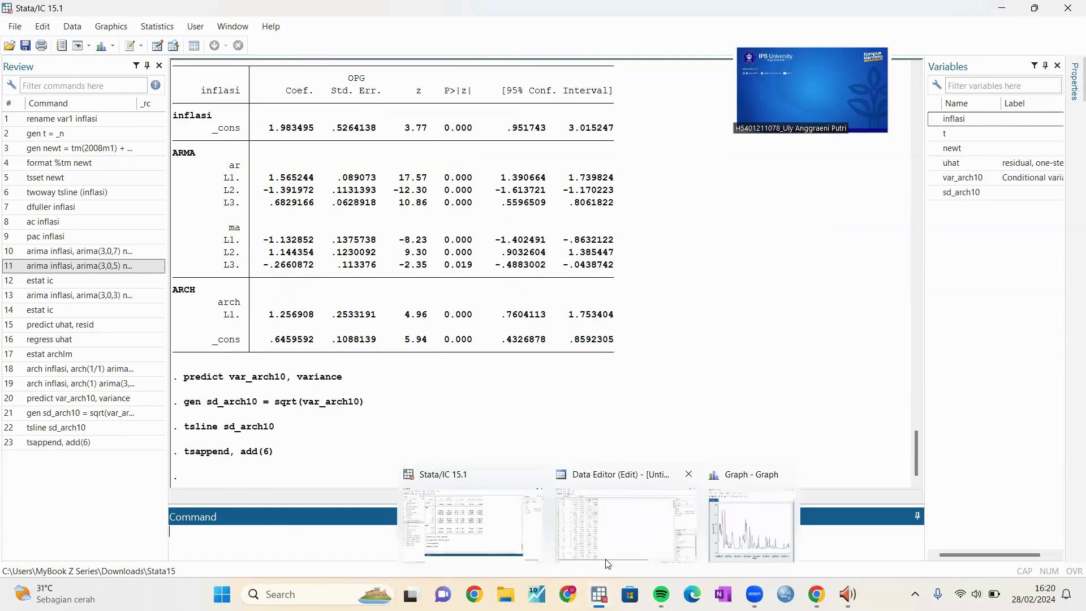
left_click(606, 563)
scroll(448, 432, "down", 8)
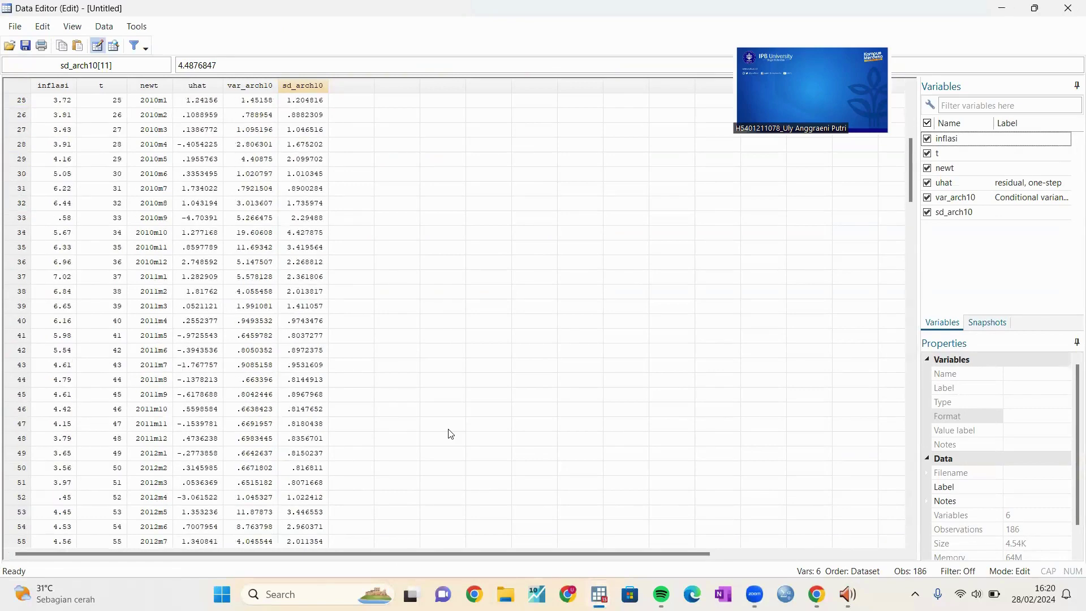
scroll(450, 434, "down", 20)
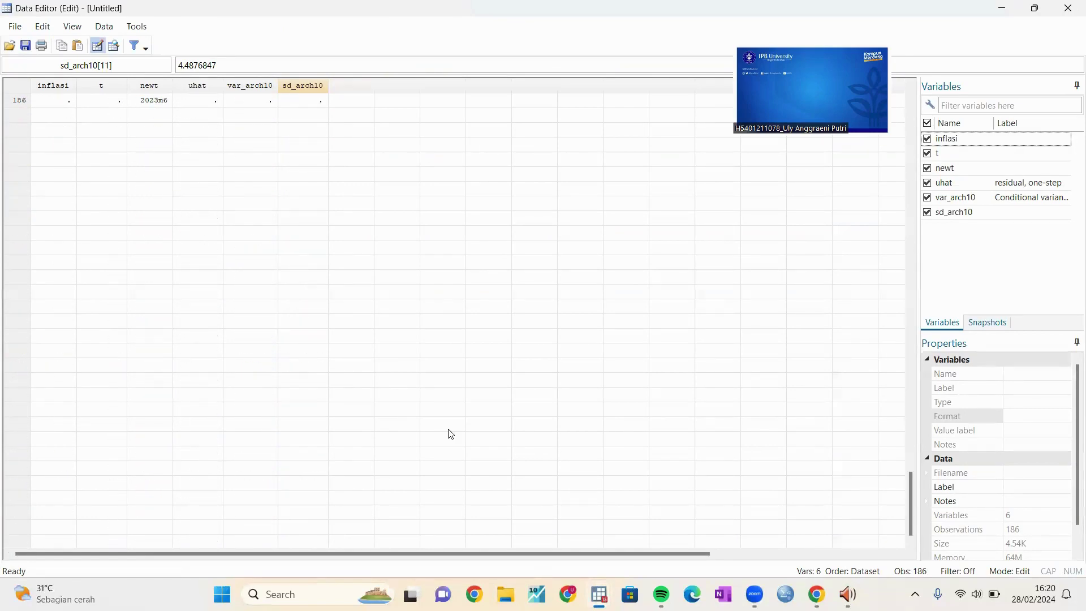
scroll(450, 434, "up", 3)
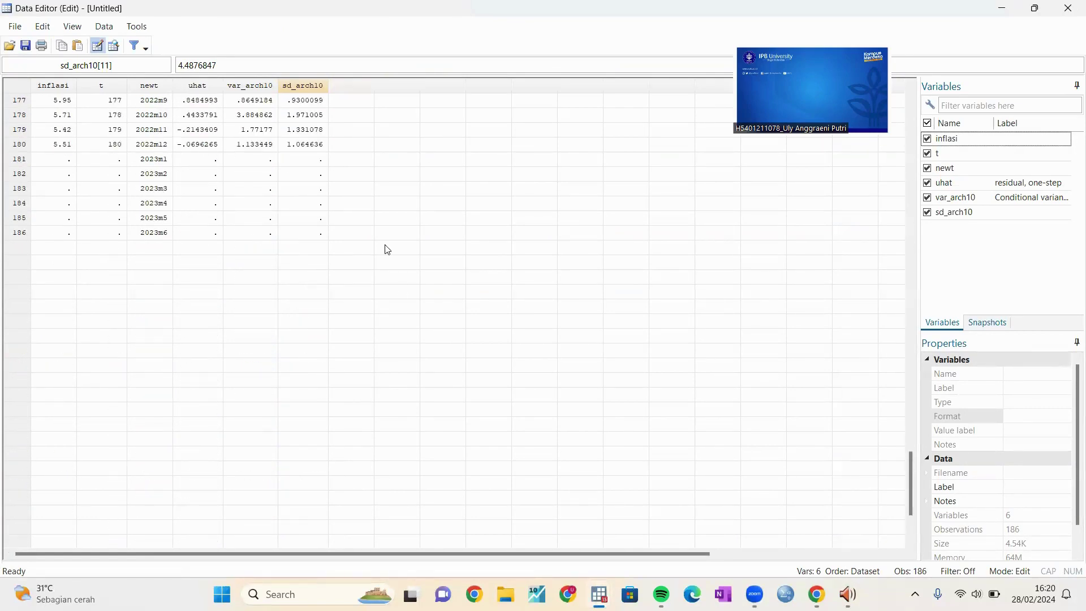
scroll(177, 221, "up", 2)
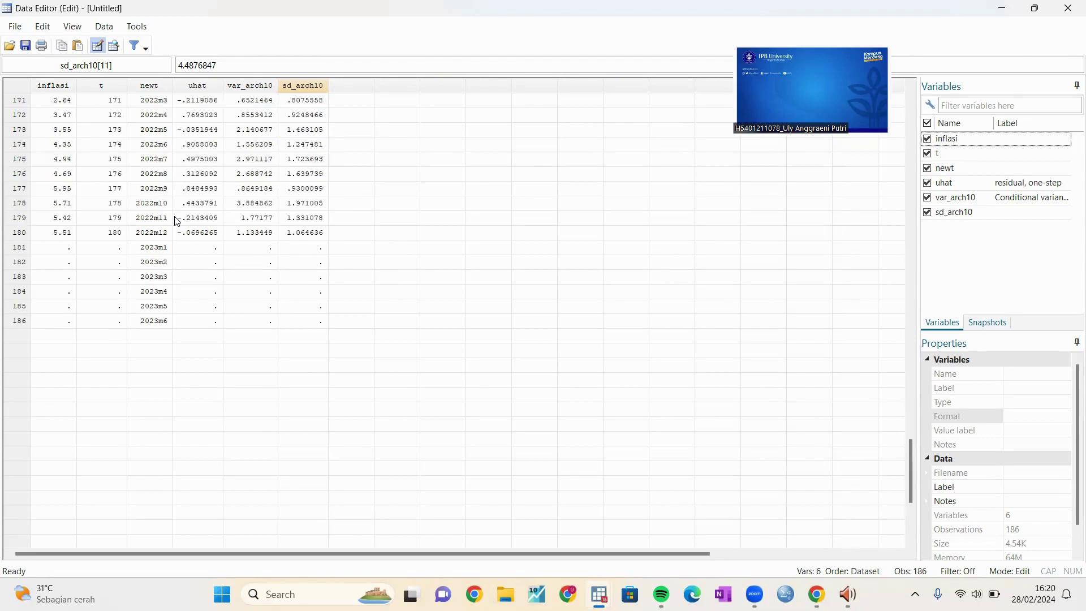
left_click(159, 266)
left_click(162, 253)
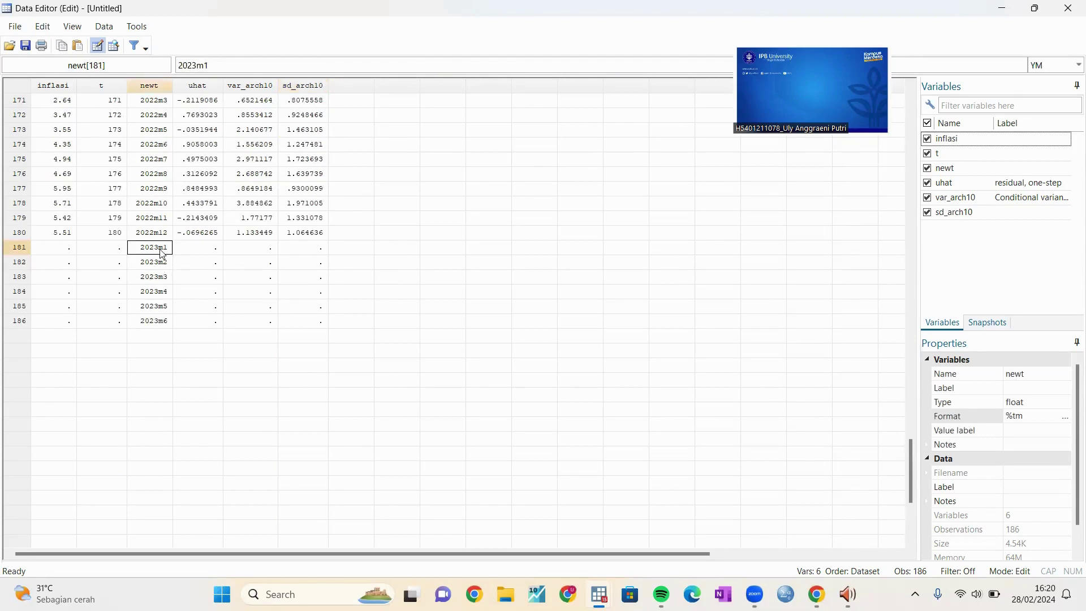
left_click(156, 321)
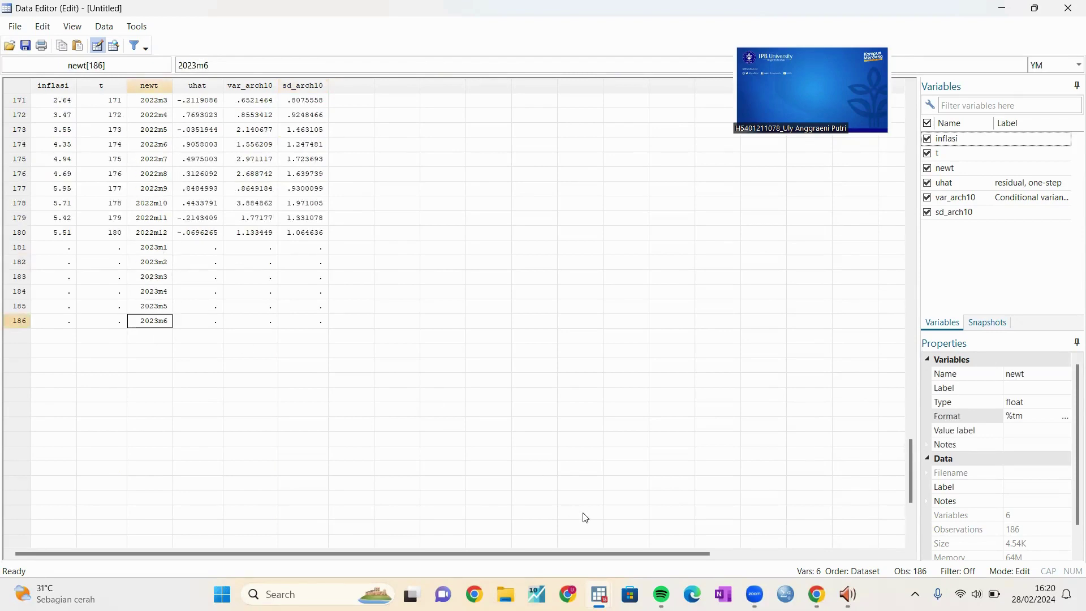
mouse_move(600, 591)
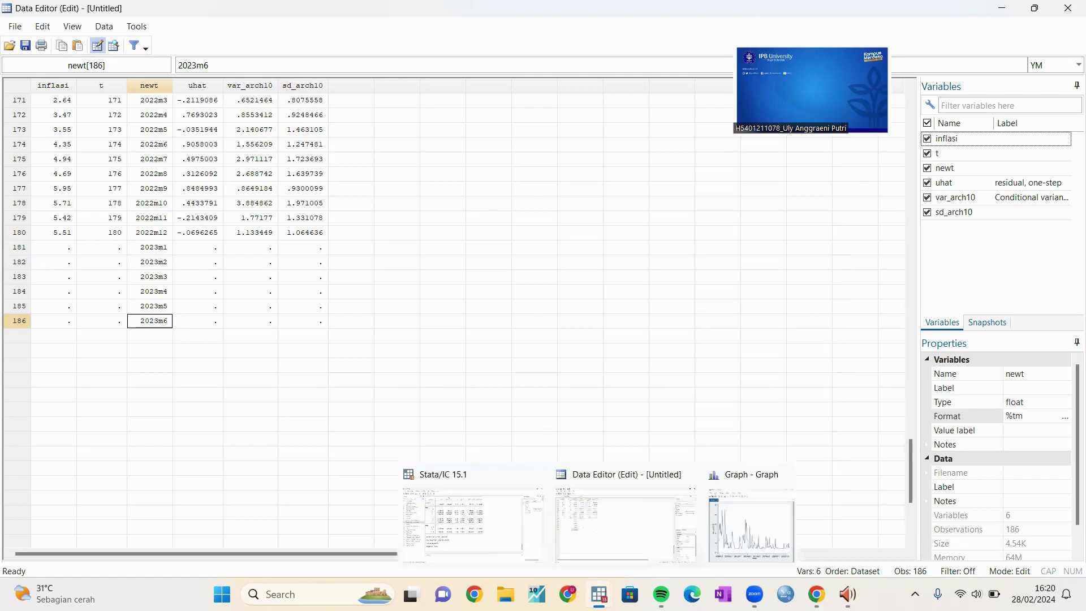
left_click(490, 523)
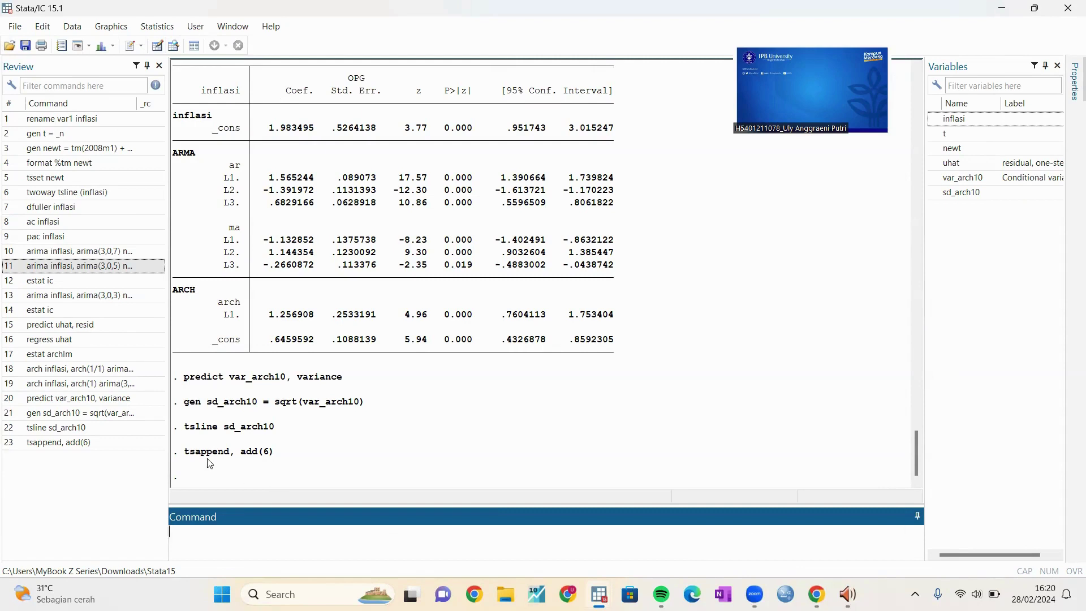
Step: Re-estimate the ARCH(1) model for inflasi with arima(3,0,3) and nolog on the extended dataset
left_click(216, 542)
type("arch inflasi, arch(1) arima(3,0,3")
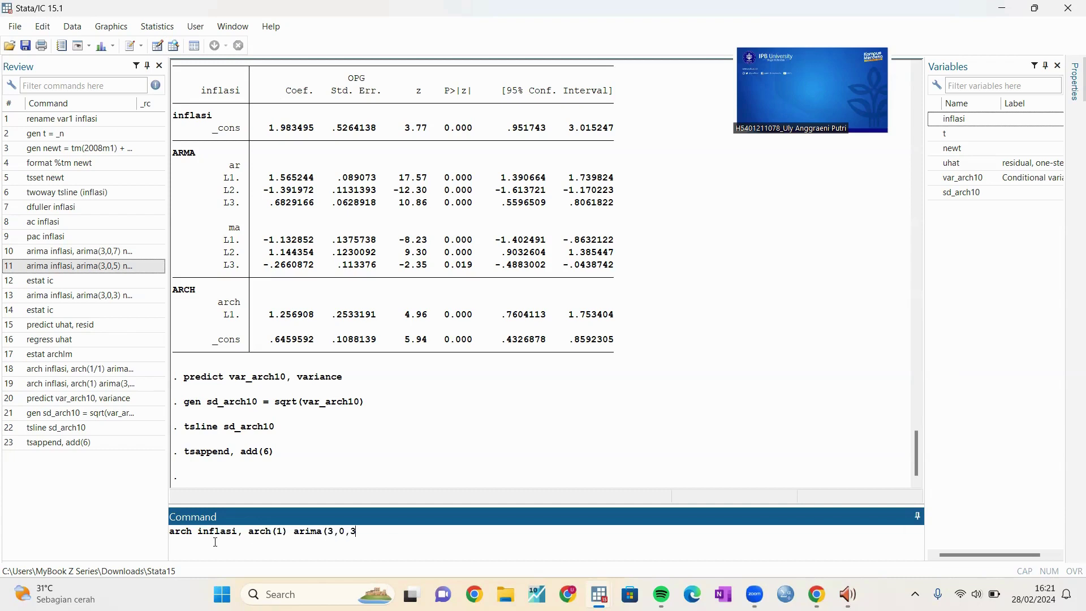
type(") nolog")
key("Return")
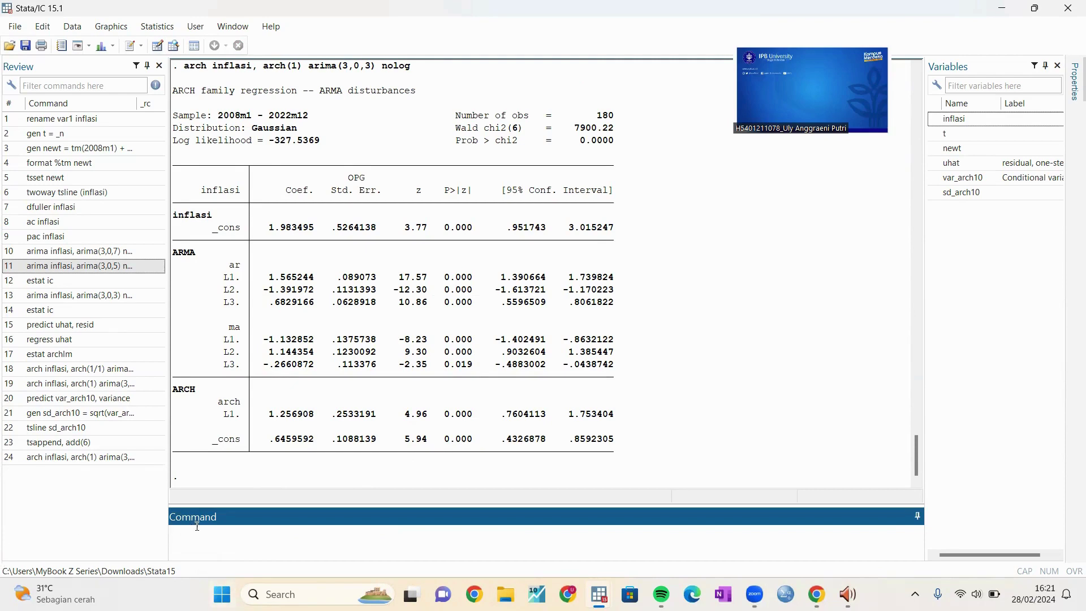
Step: Forecast inflasi dynamically from 2023m1 as the y prediction variable inflasif and view the forecasts in the Data Editor
type("predict inflasif, y dynamic(tm(20")
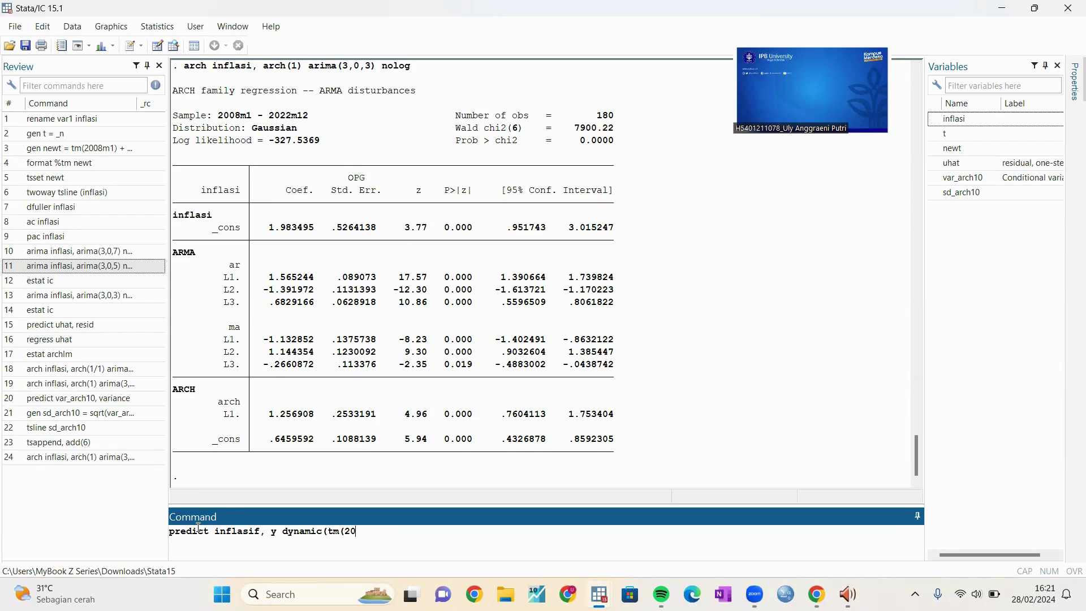
type("23m1))")
key("Return")
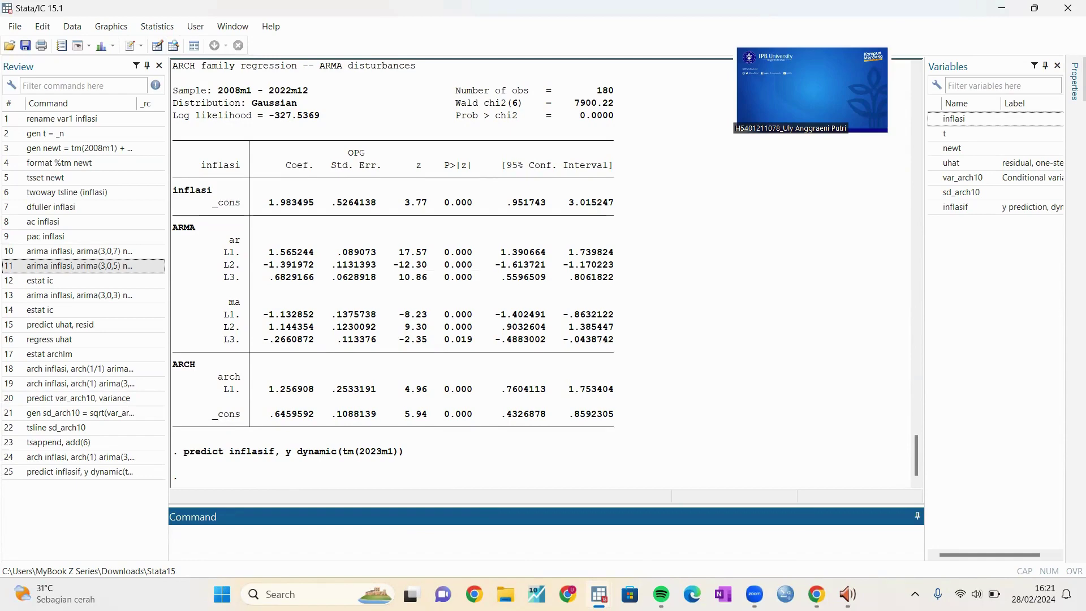
mouse_move(600, 594)
left_click(609, 537)
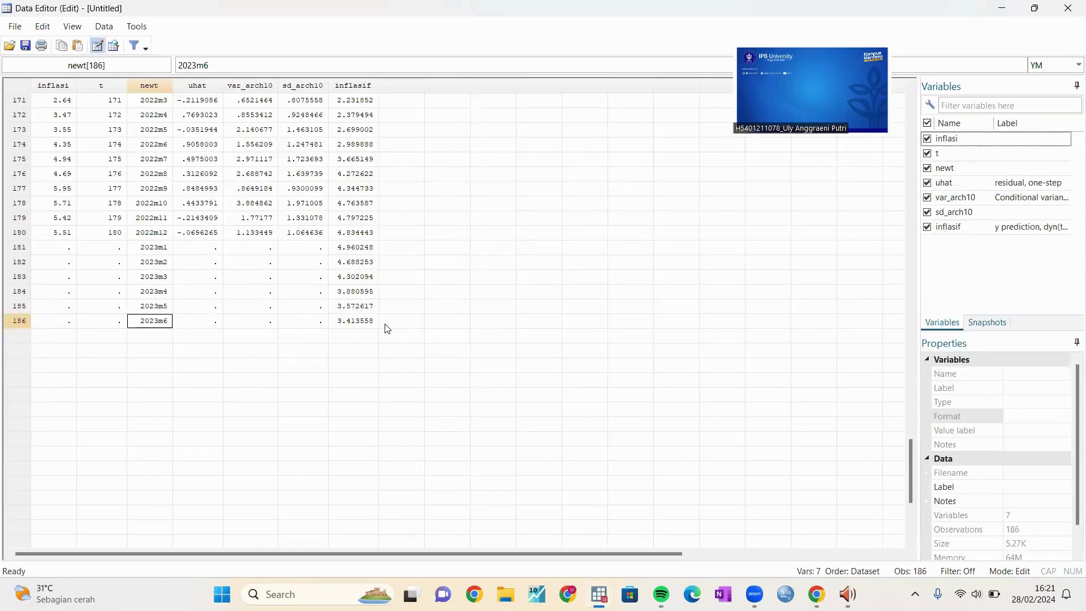
Step: Examine the inflasif forecast values for 2023m1 to 2023m6 in the Data Editor
left_click(361, 247)
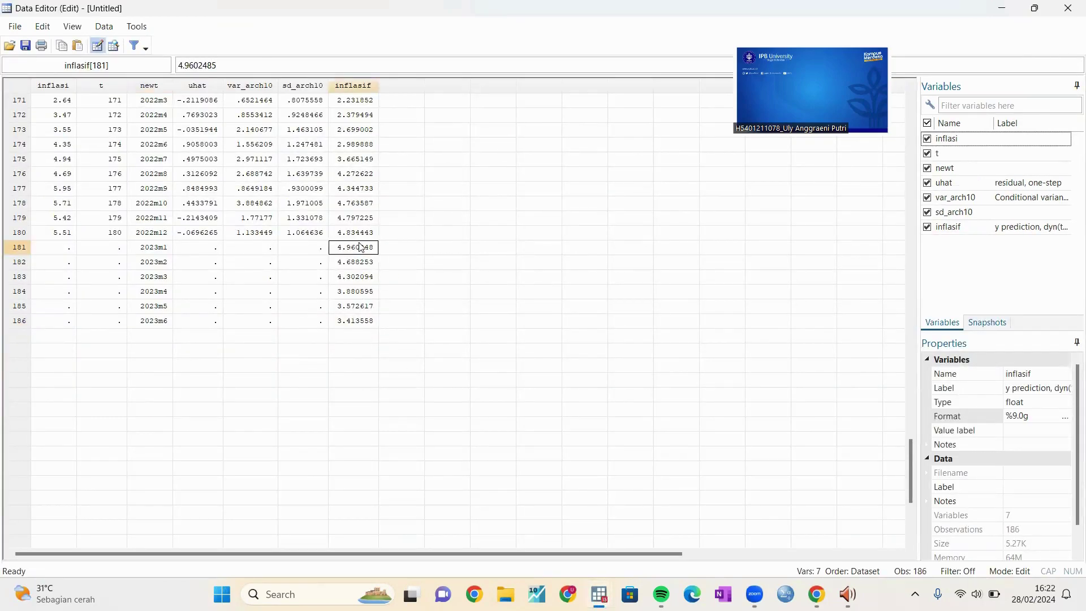
left_click(372, 307)
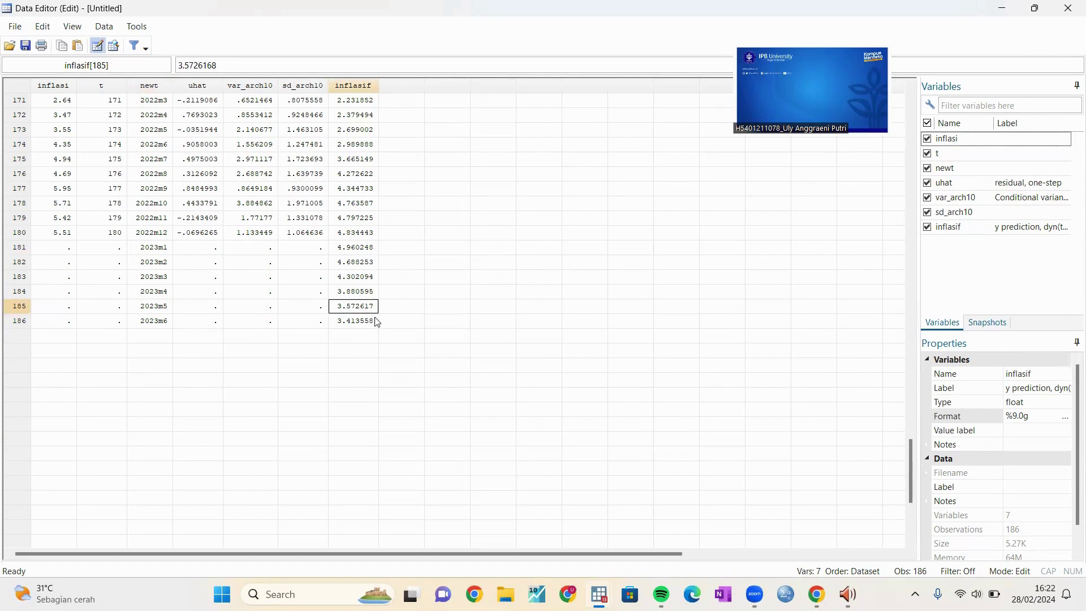
left_click(377, 321)
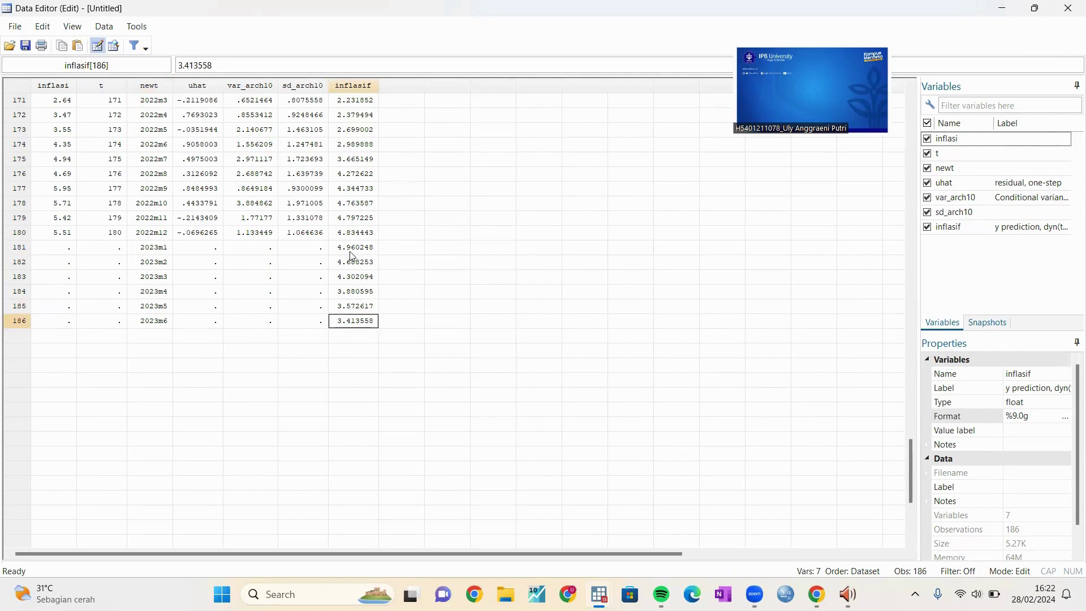
Step: Predict the conditional variance dynamically from 2023m1 as the new variable varf
mouse_move(600, 593)
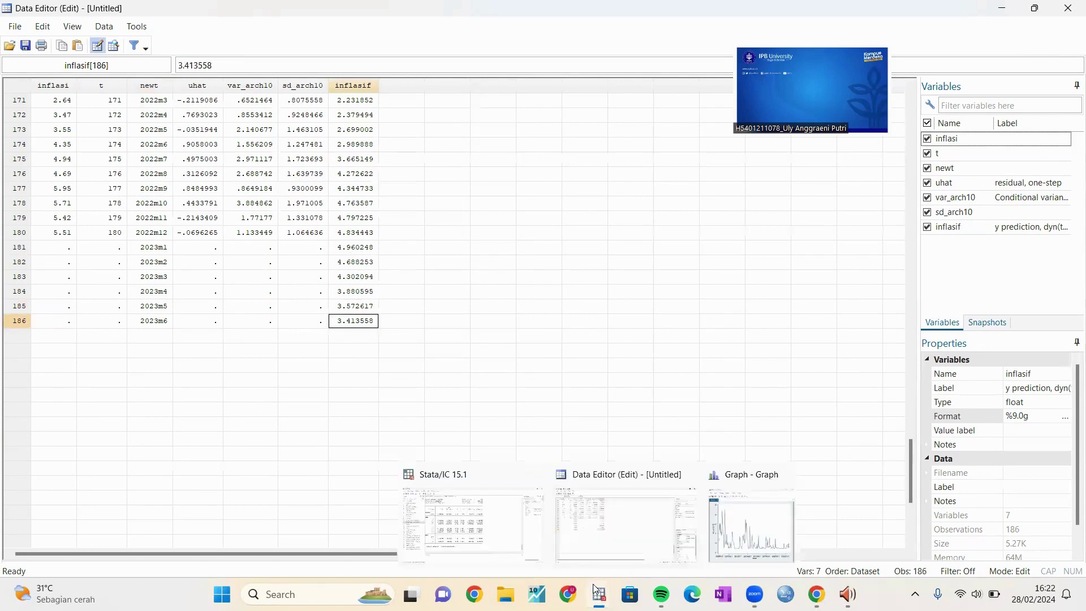
left_click(505, 543)
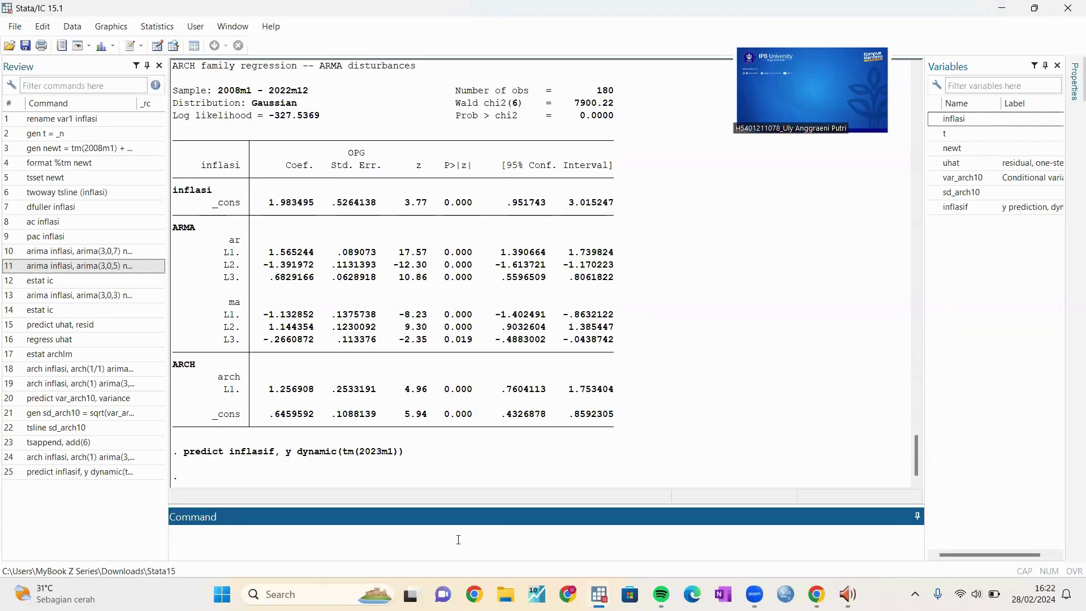
type("predict v")
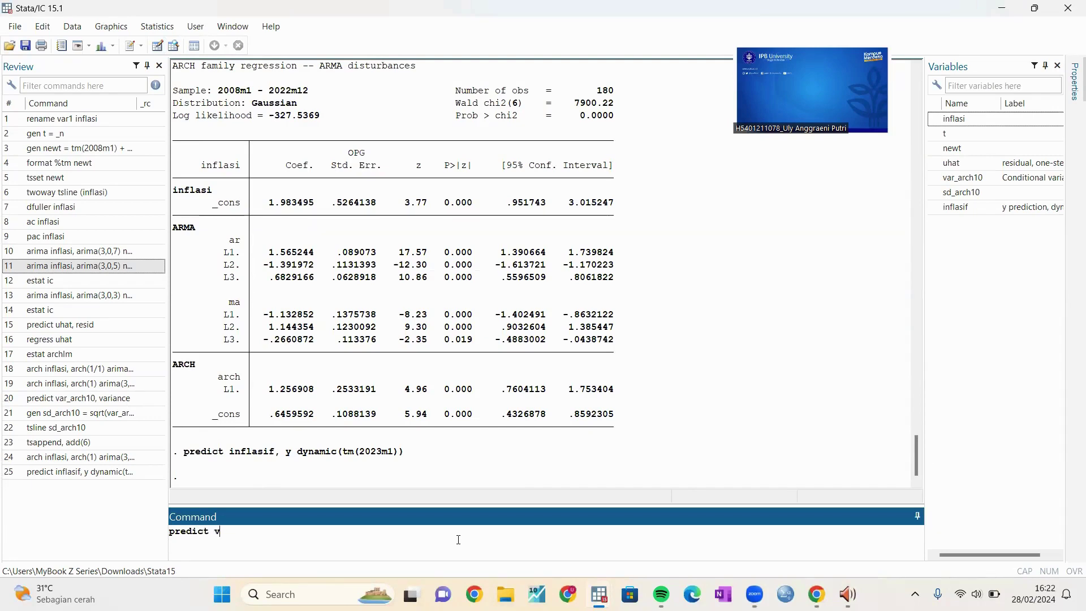
type("arf, variance dynamic(tm(2023m1))")
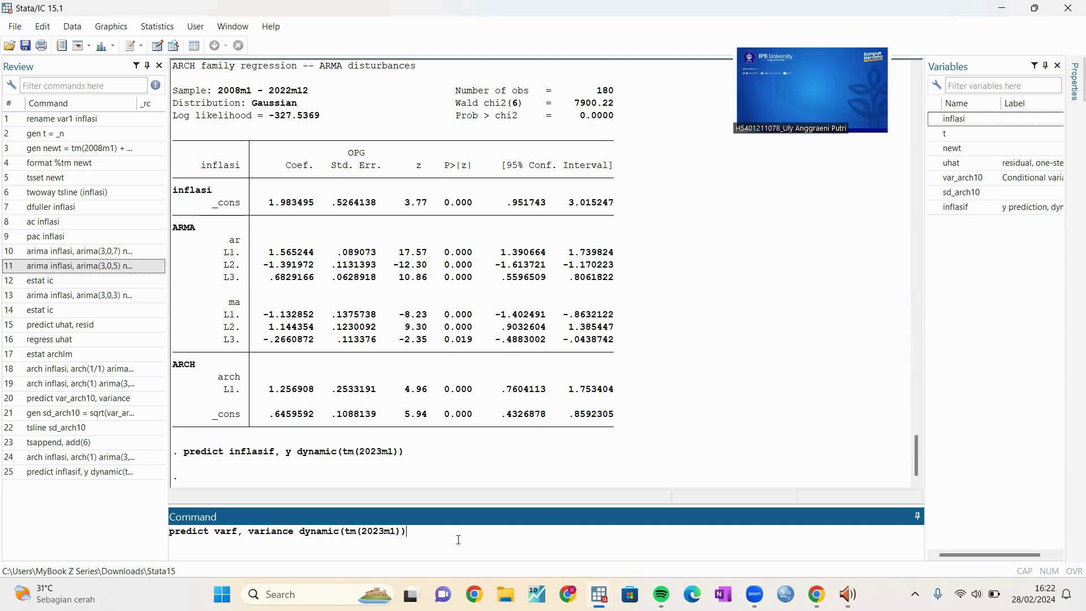
key("Return")
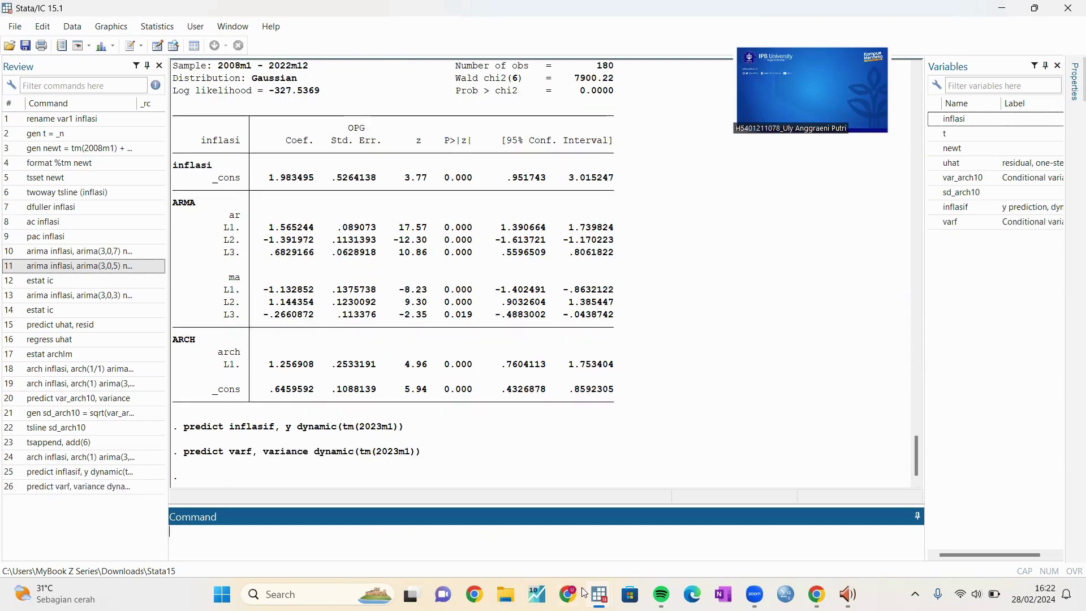
Step: Examine the varf variance forecasts beside inflasif for the 2023 months in the Data Editor
mouse_move(599, 594)
left_click(599, 526)
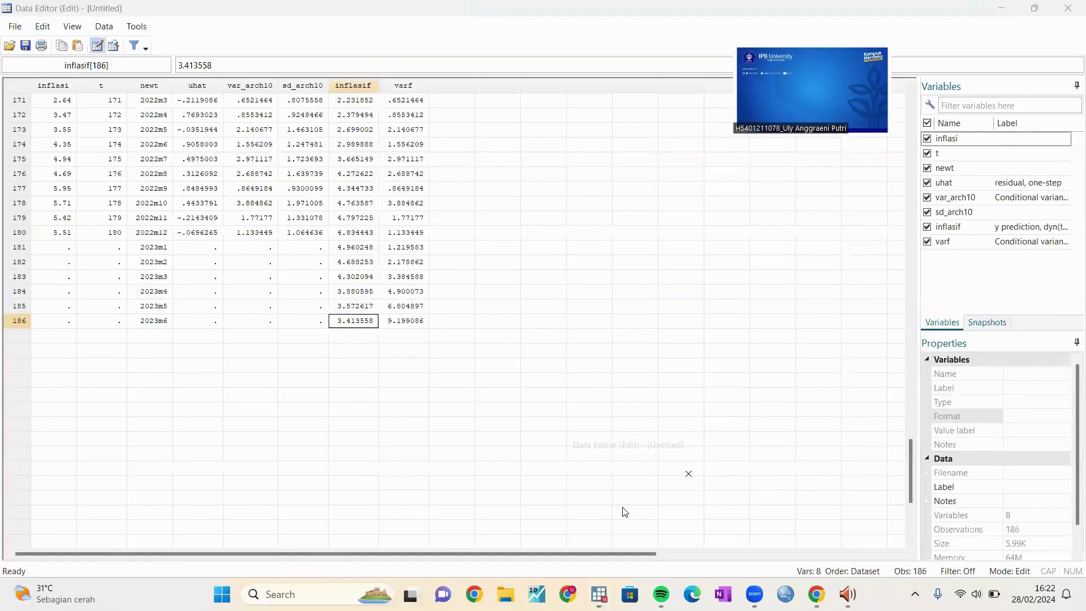
left_click(371, 277)
left_click(364, 267)
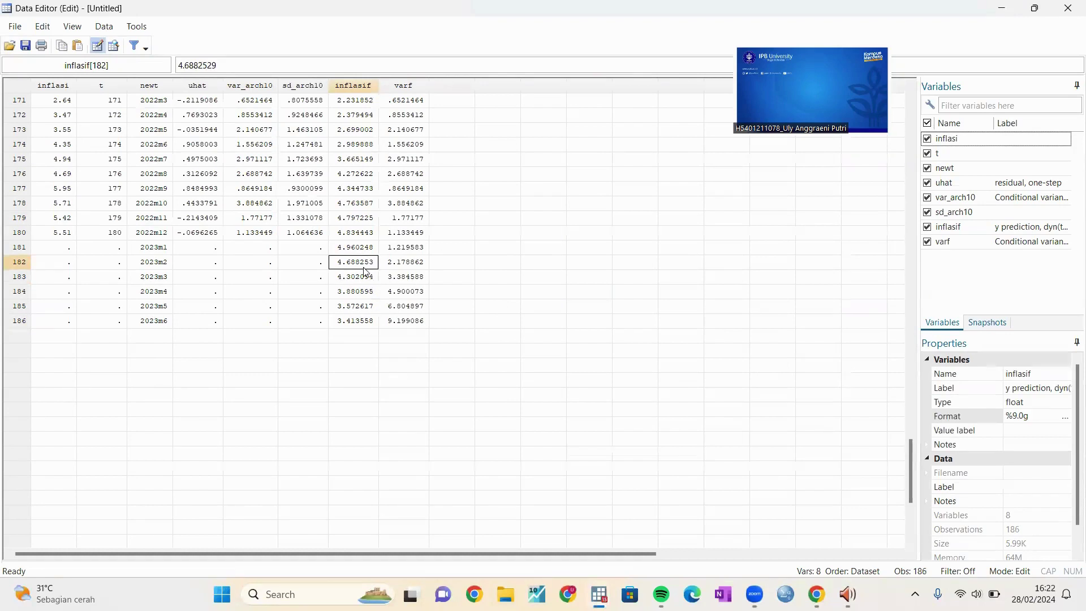
left_click(390, 267)
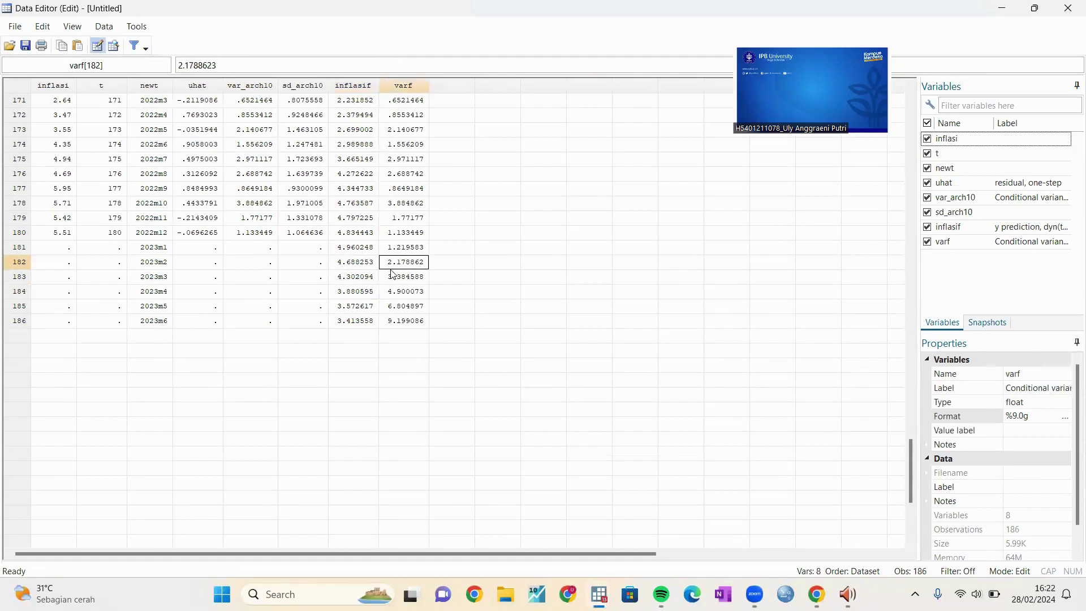
left_click(395, 276)
left_click(407, 294)
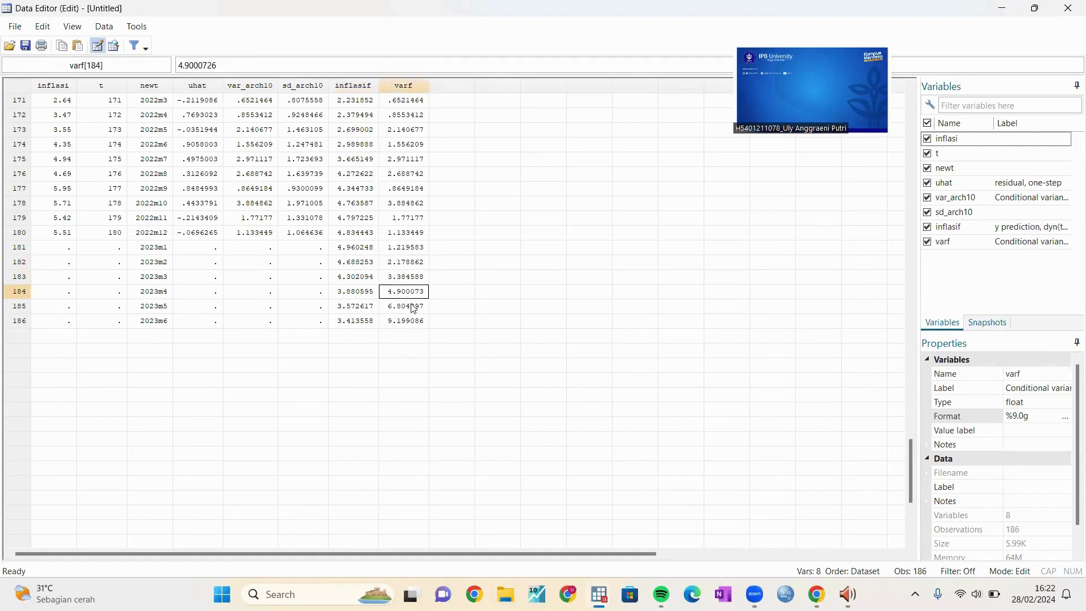
left_click(416, 308)
left_click(417, 322)
Step: Generate the forecast standard deviation variable sdf as sqrt(varf)
mouse_move(599, 593)
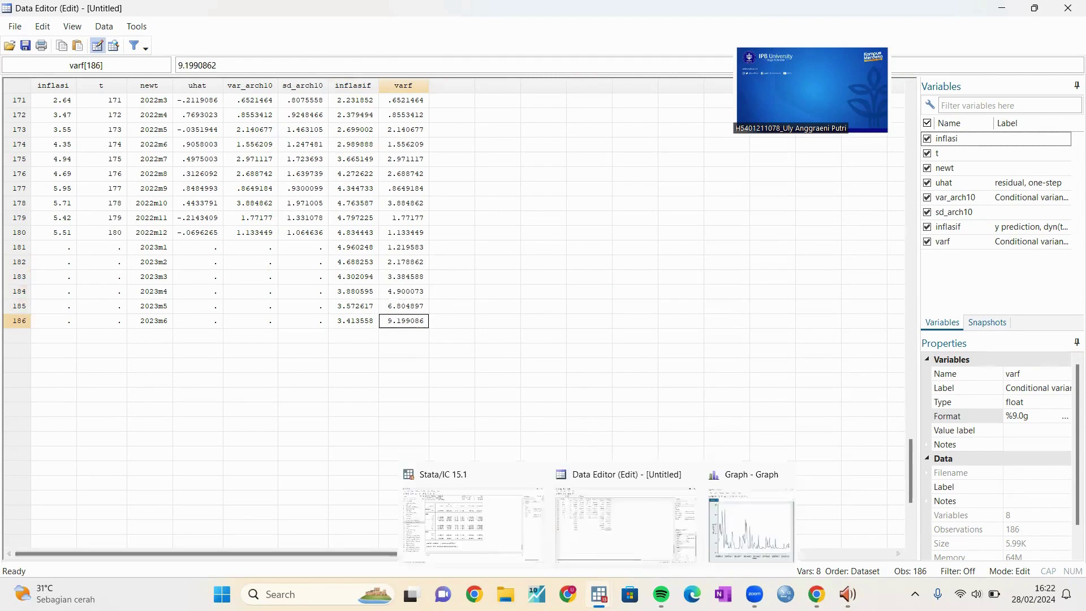
left_click(500, 533)
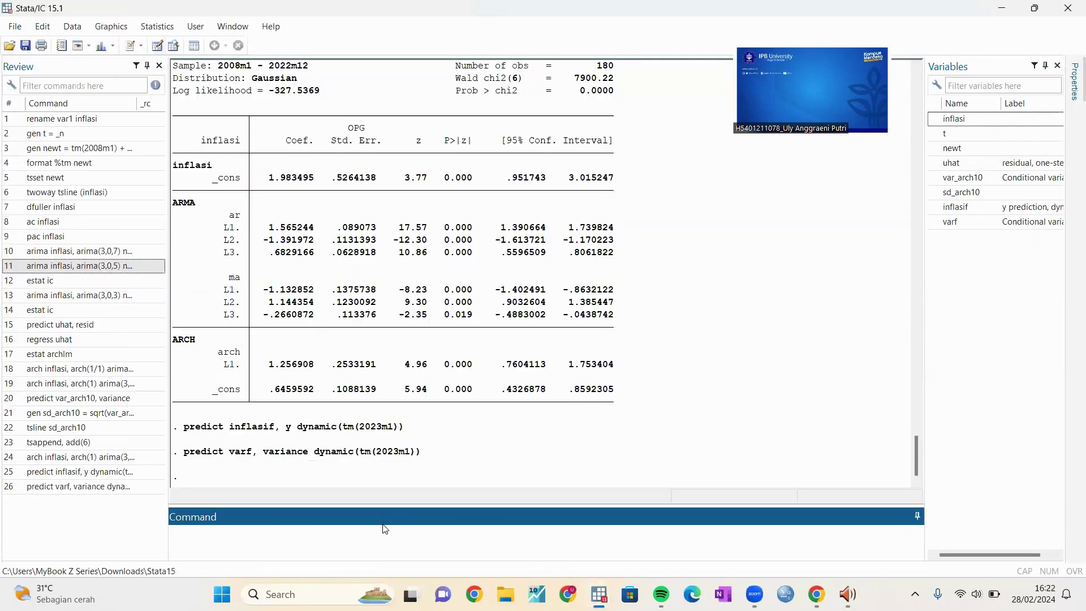
type("predict")
key("BackSpace")
key("BackSpace")
key("BackSpace")
key("BackSpace")
key("BackSpace")
key("BackSpace")
key("BackSpace")
type("gen sdf = sqrt(varf)")
key("Return")
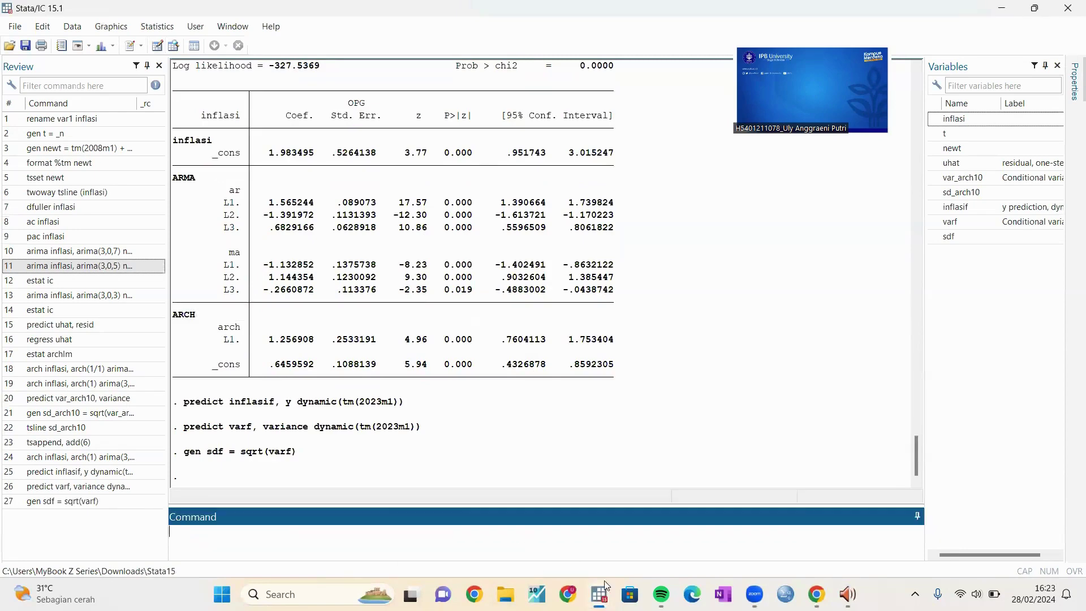
Step: Examine the sdf standard deviation values for 2023m1 to 2023m6 in the Data Editor
mouse_move(599, 593)
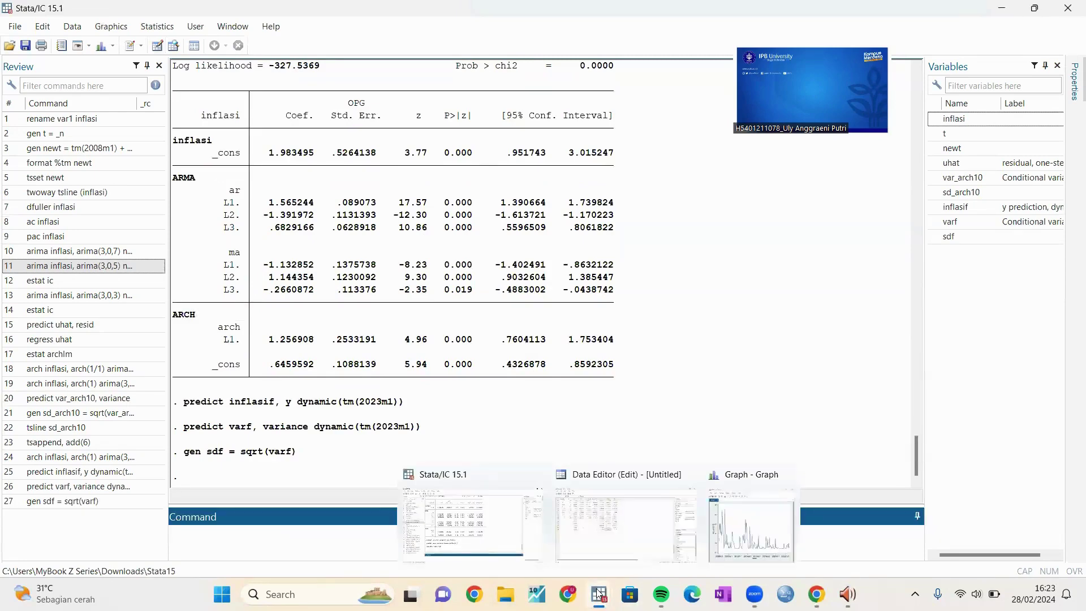
left_click(607, 529)
left_click(474, 320)
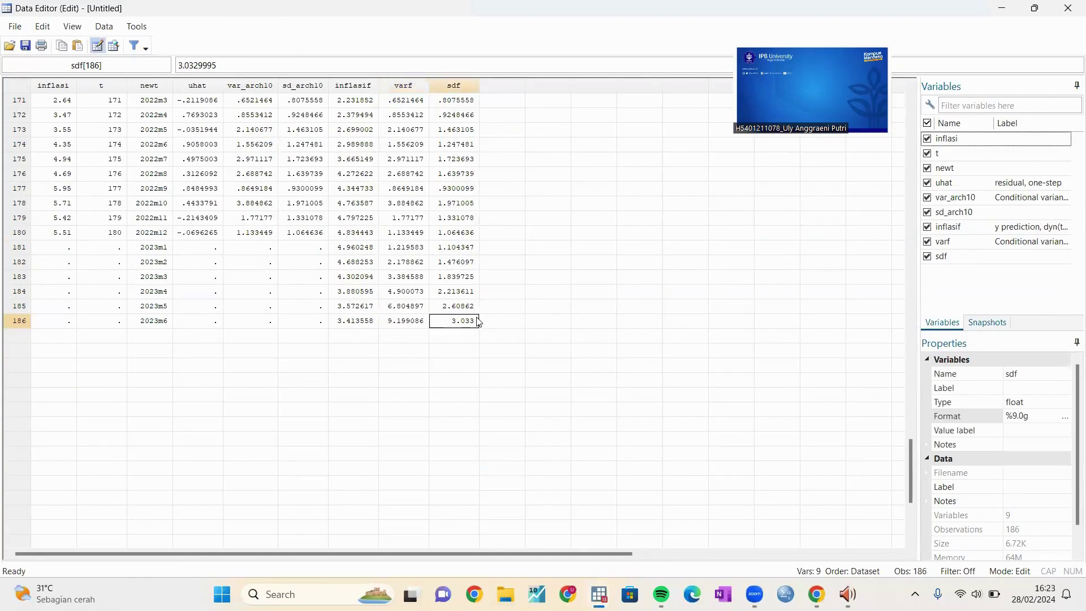
left_click(463, 309)
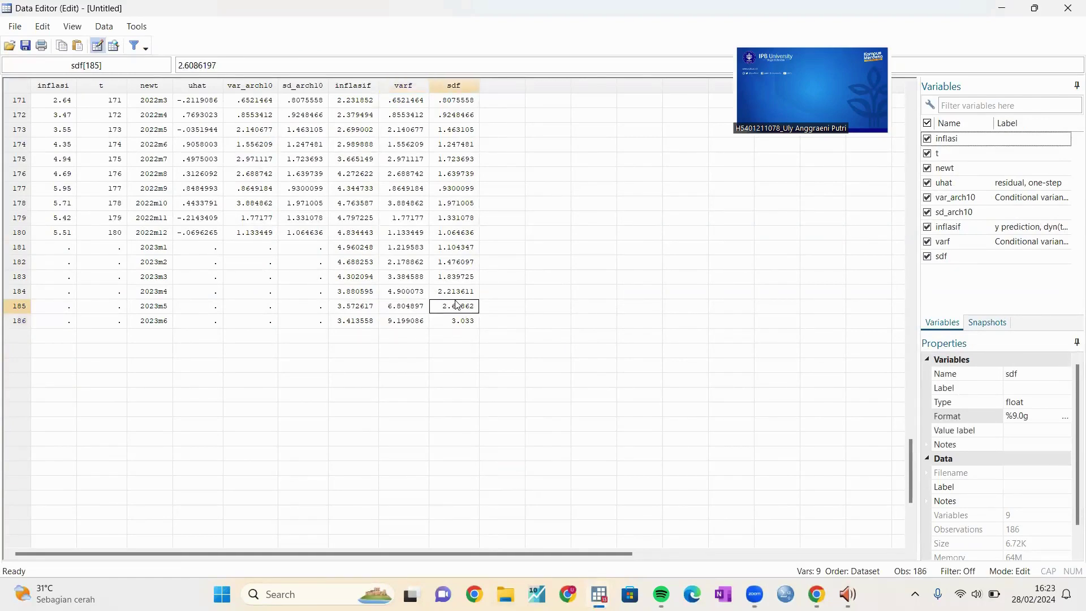
left_click(455, 295)
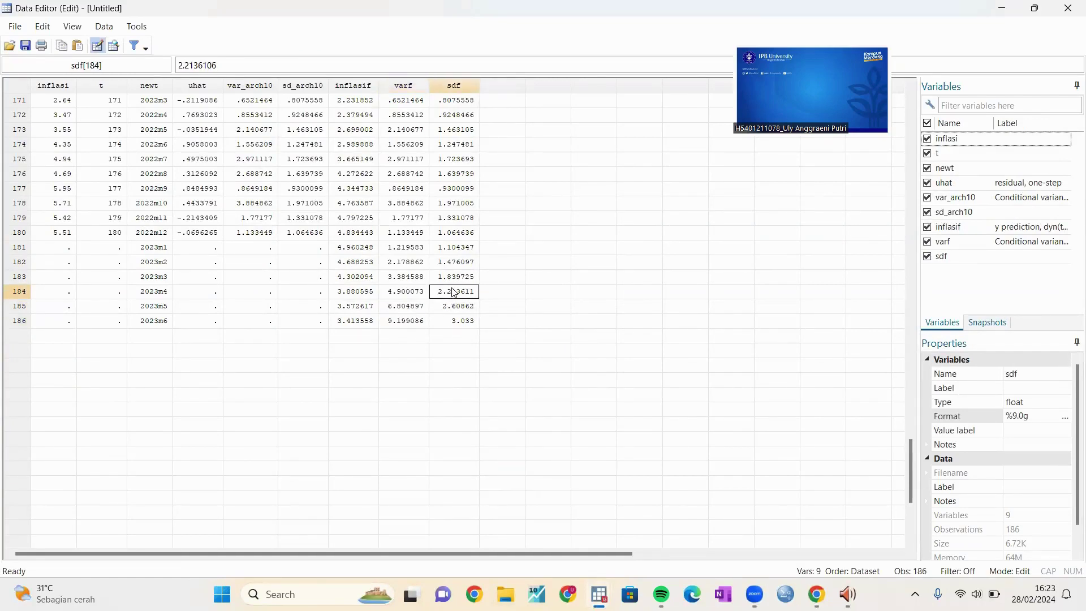
left_click(460, 252)
left_click(467, 262)
left_click(467, 278)
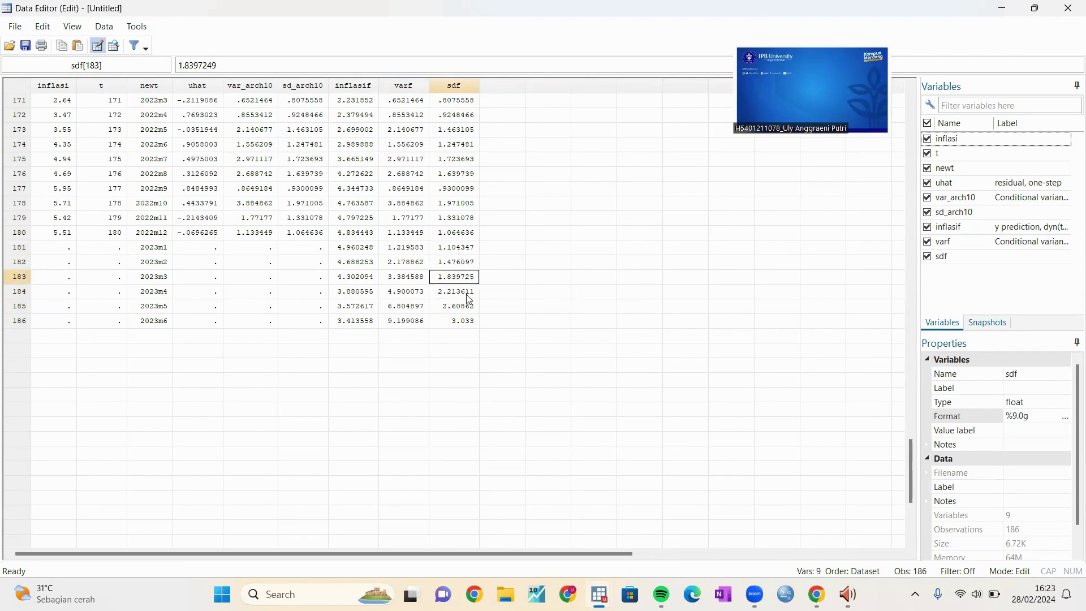
left_click(469, 294)
left_click(472, 309)
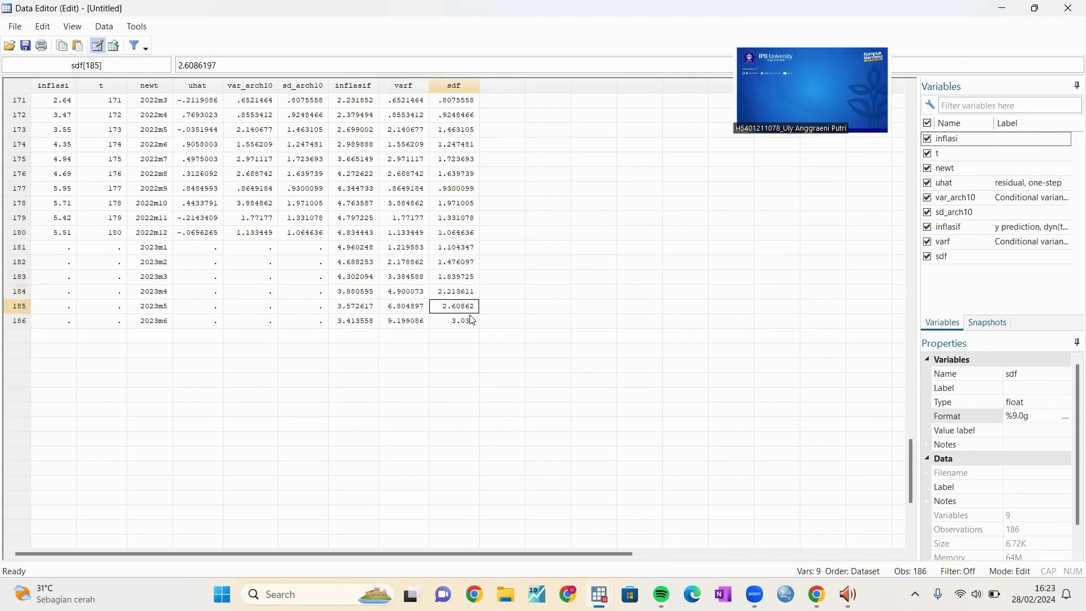
left_click(472, 320)
left_click(468, 251)
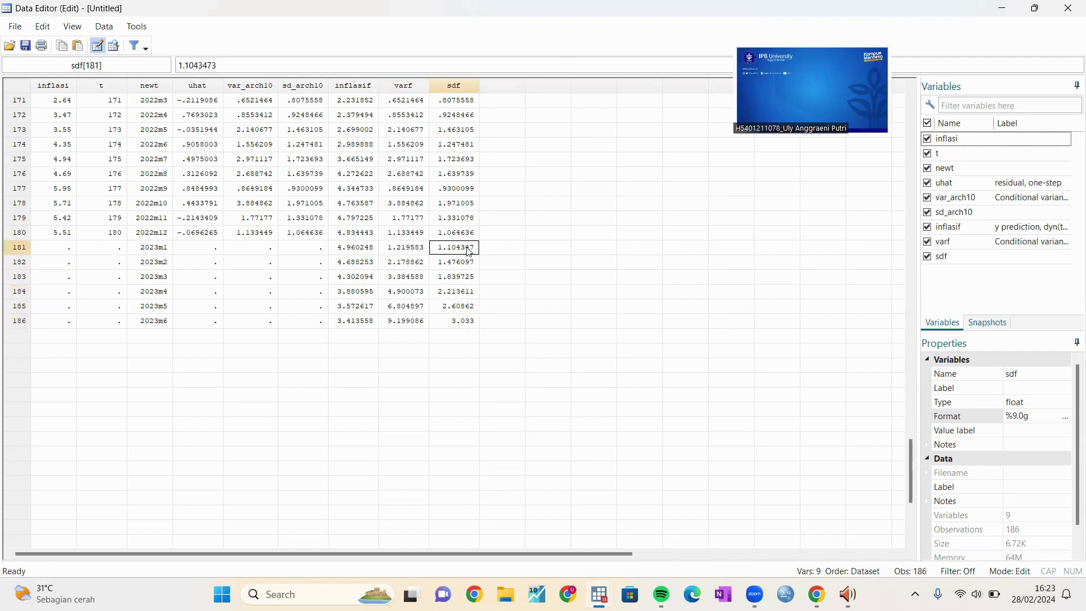